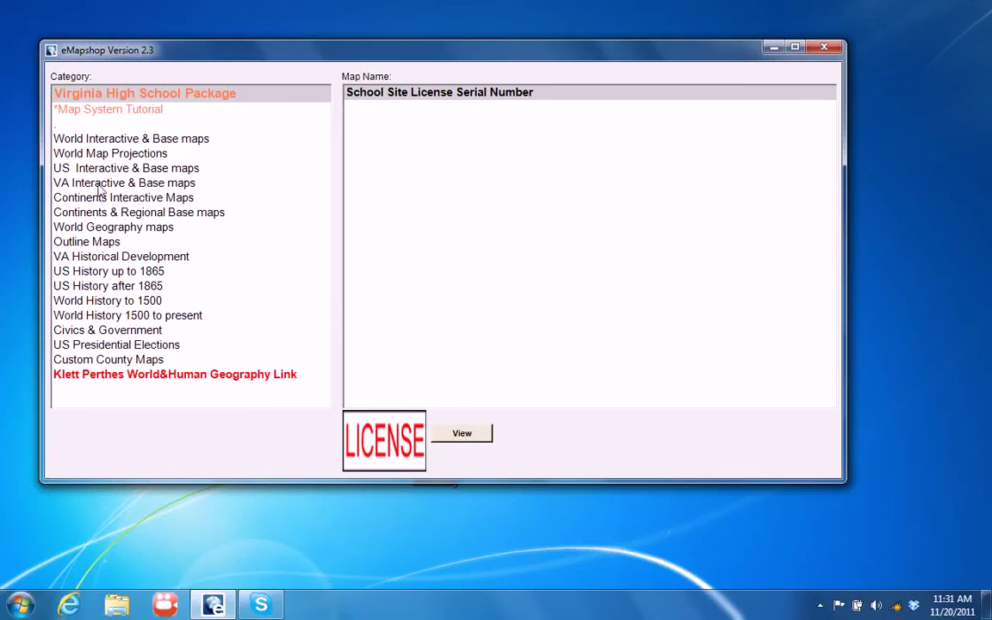
Browse the World, Continents, US History and World History categories, previewing Athens, Aegean Greece and Alexander's Empire
click(102, 141)
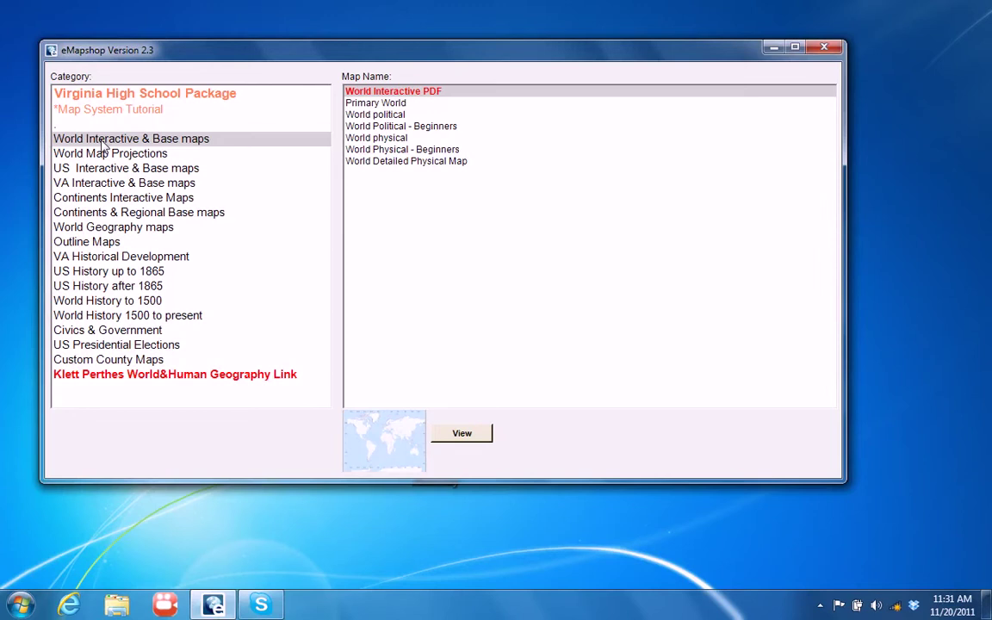
click(99, 218)
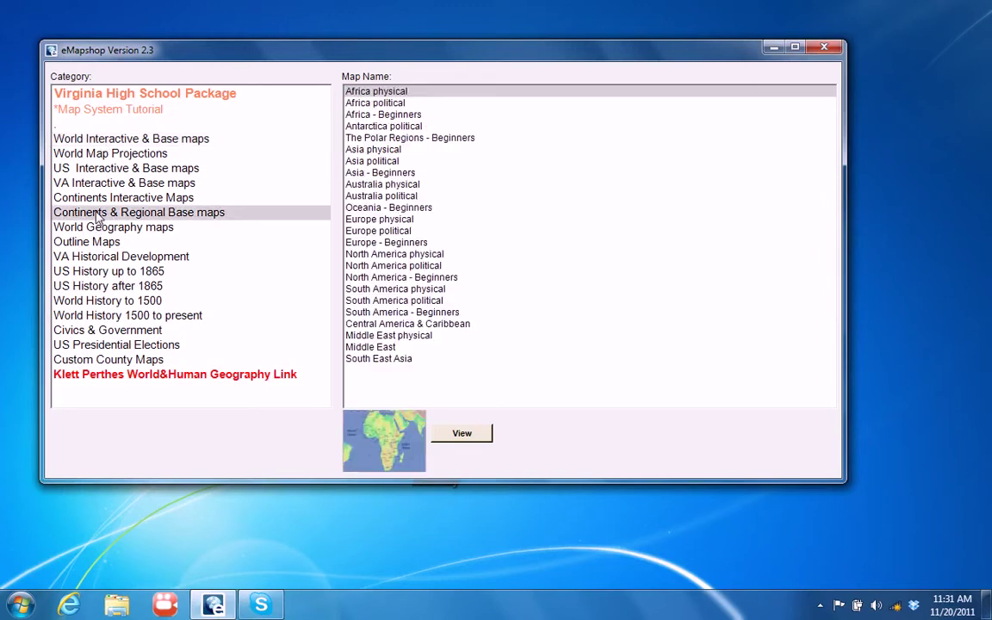
click(105, 272)
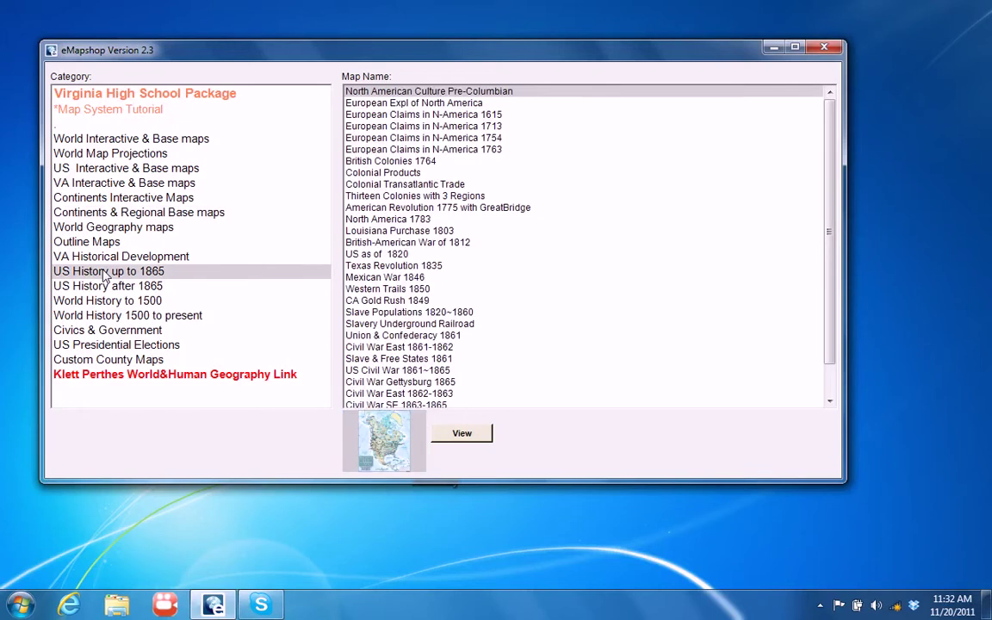
click(106, 301)
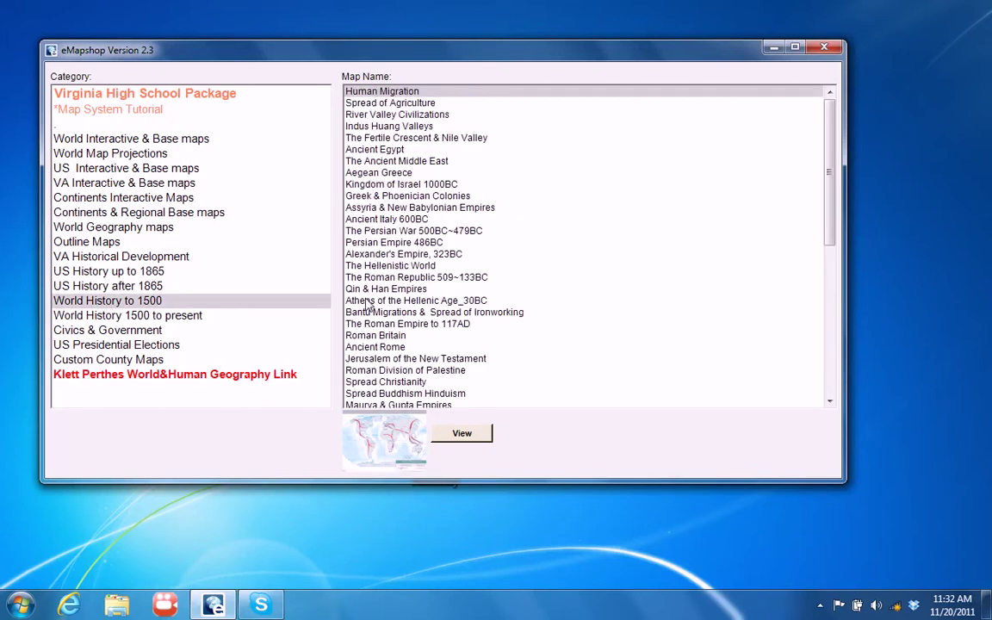
click(368, 301)
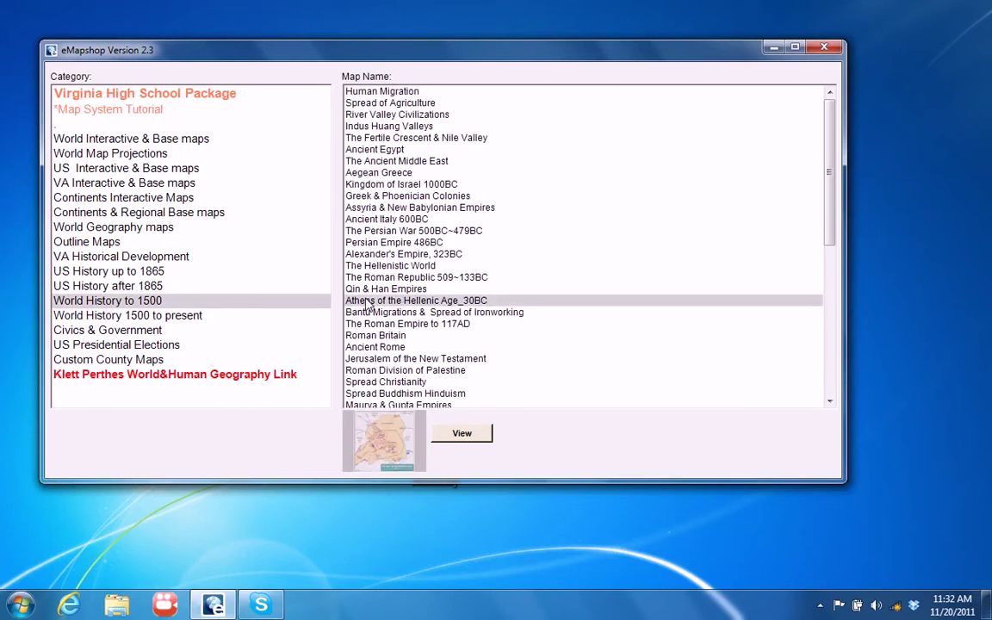
click(372, 174)
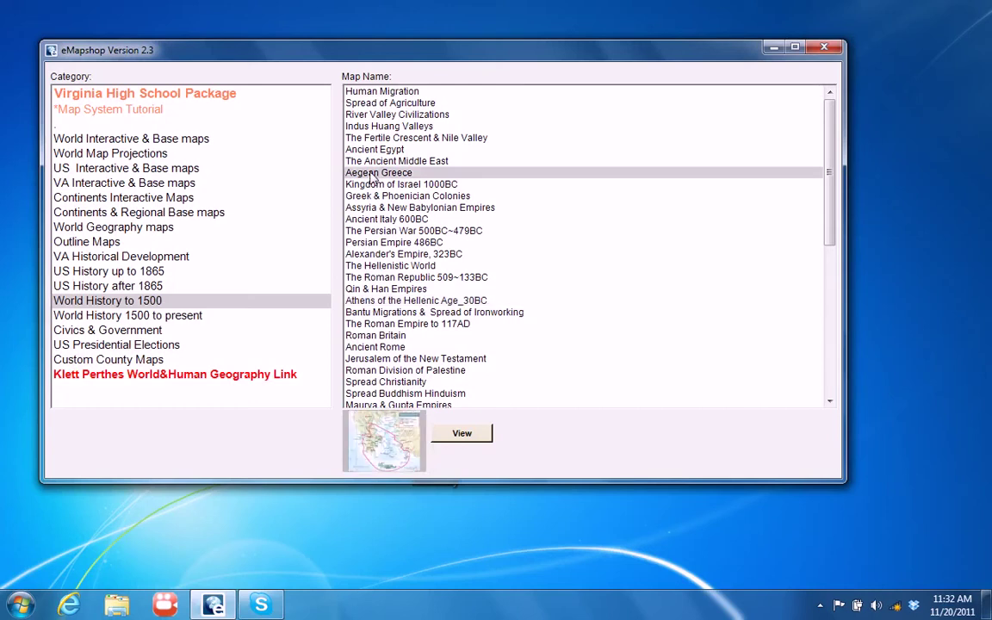
click(391, 257)
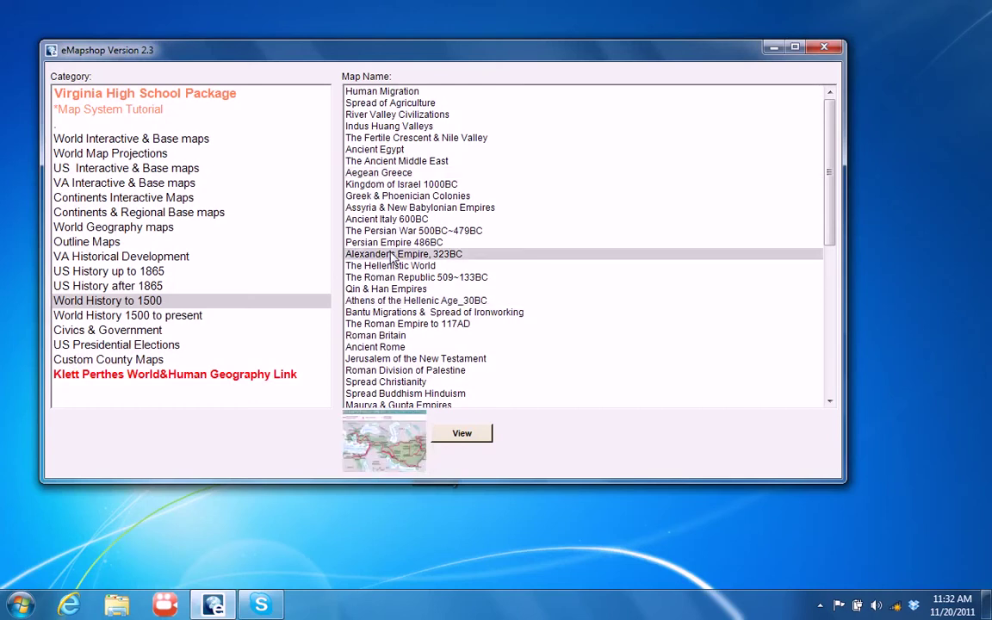
Look through the VA, Presidential Elections, Custom County, Map Projections, Continents Interactive and Outline categories
click(150, 183)
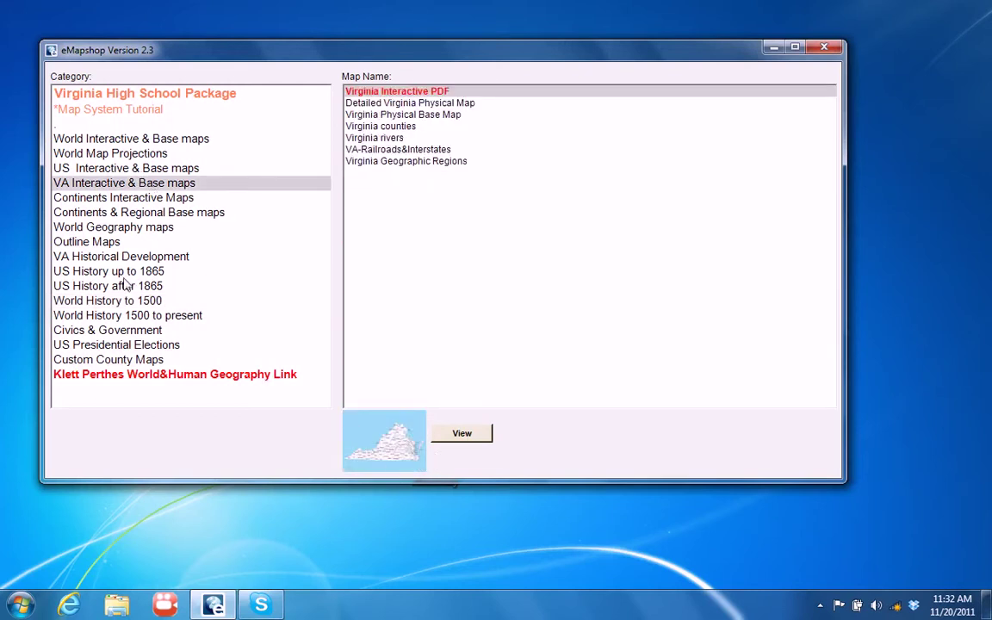
click(119, 345)
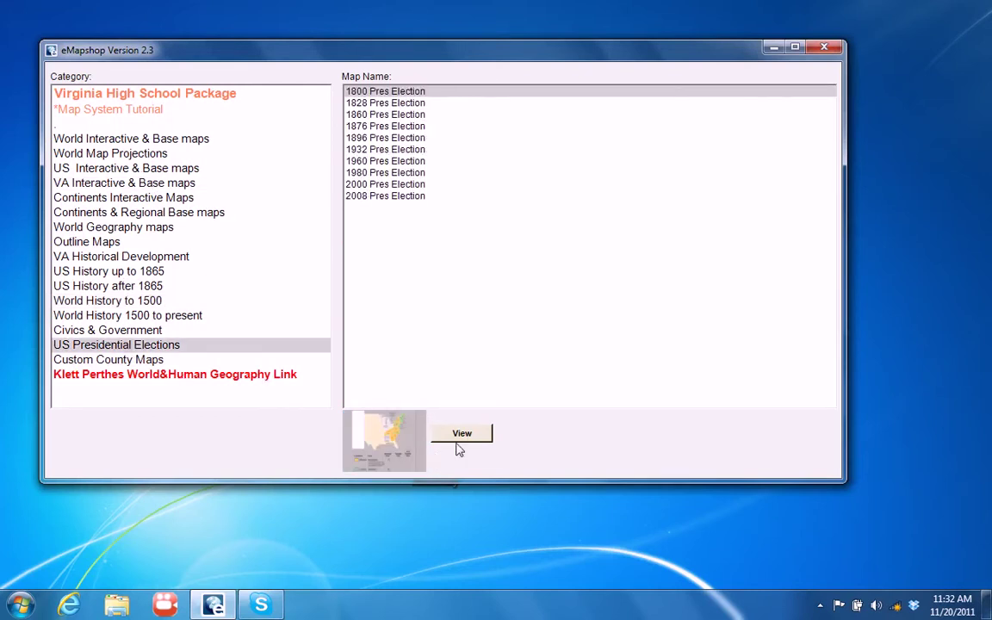
click(120, 359)
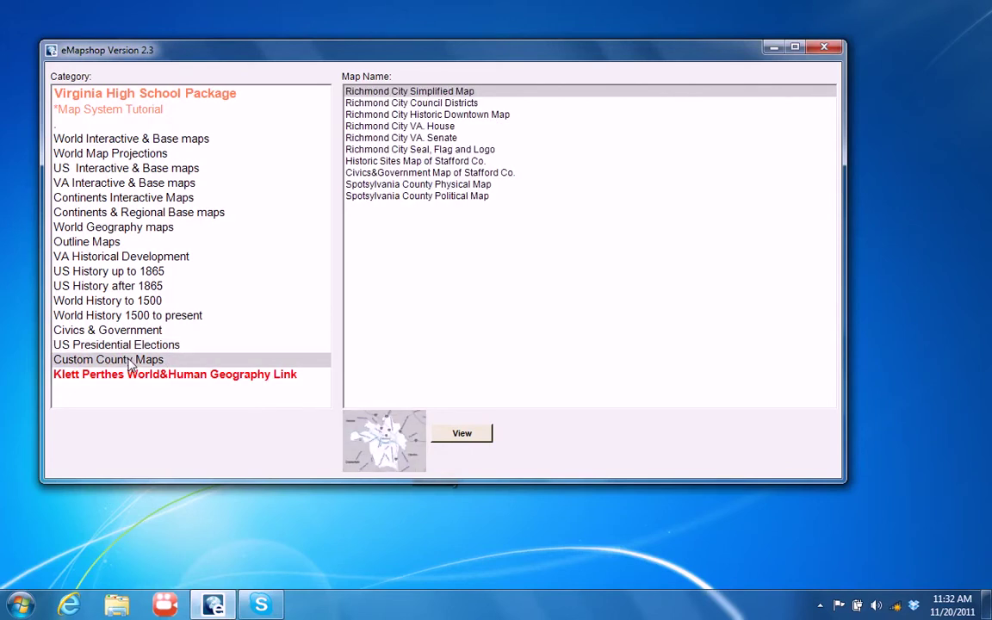
click(109, 155)
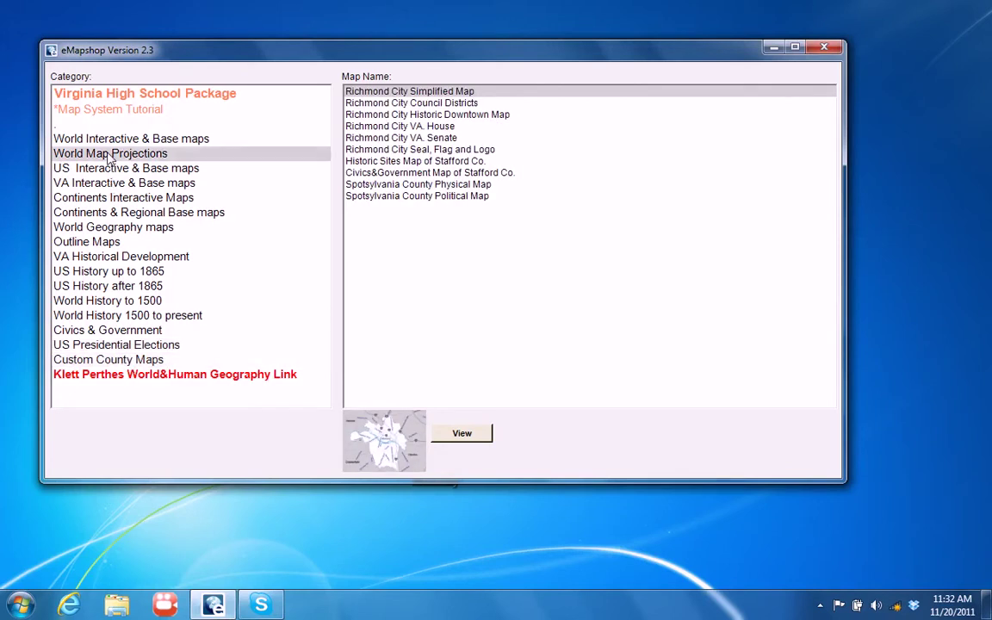
click(134, 203)
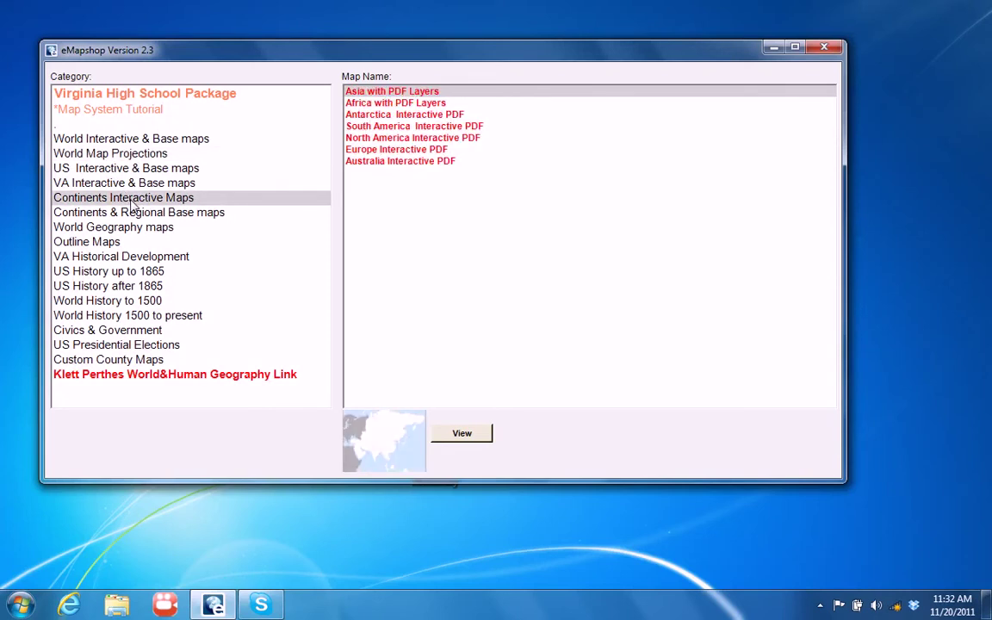
click(109, 244)
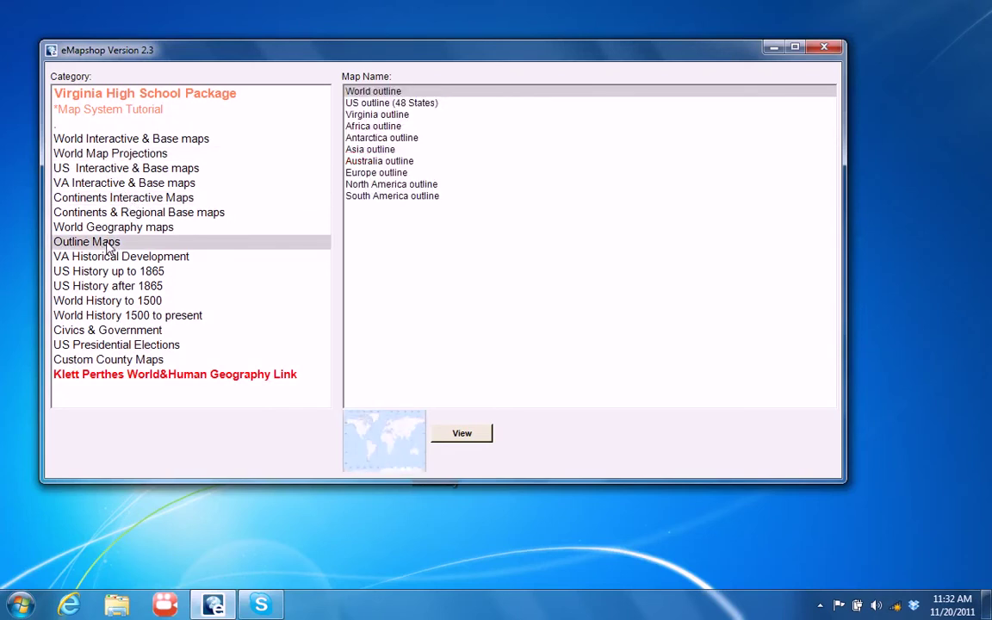
Check the High School Package and Tutorial entries, then open Africa physical from Continents & Regional Base maps
click(160, 95)
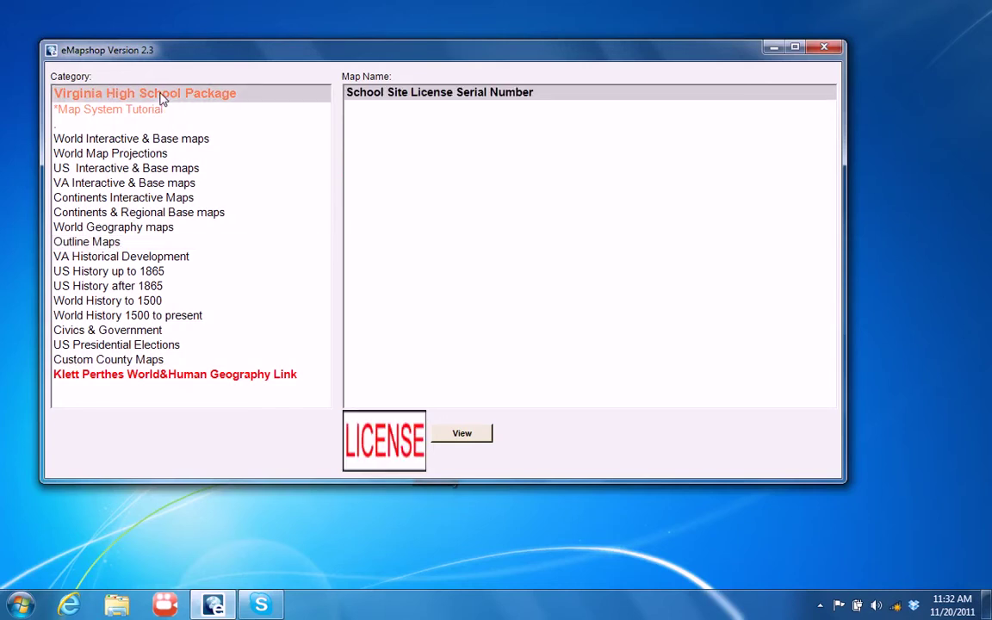
click(150, 110)
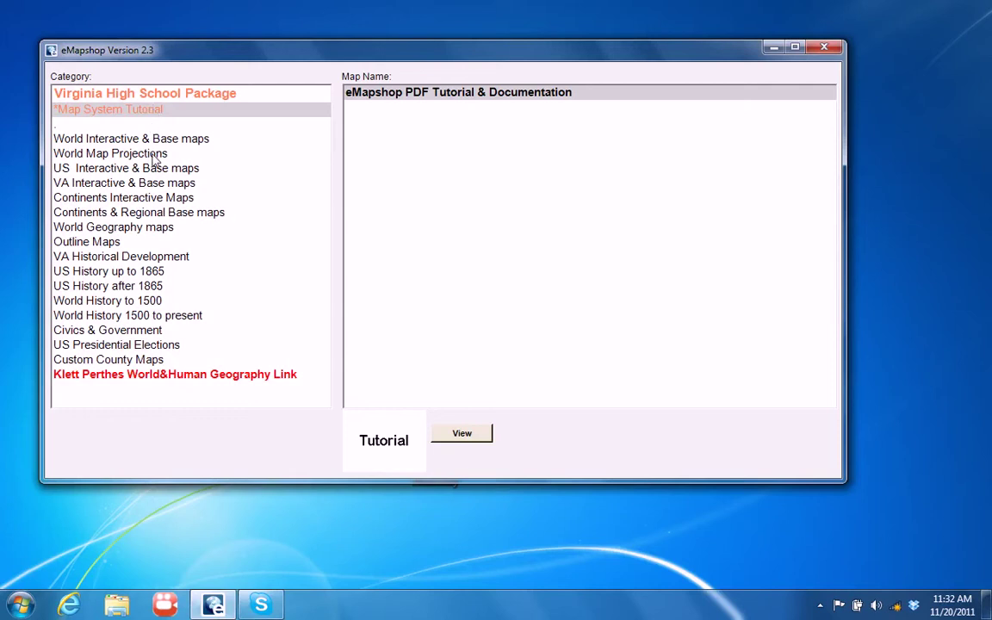
click(147, 213)
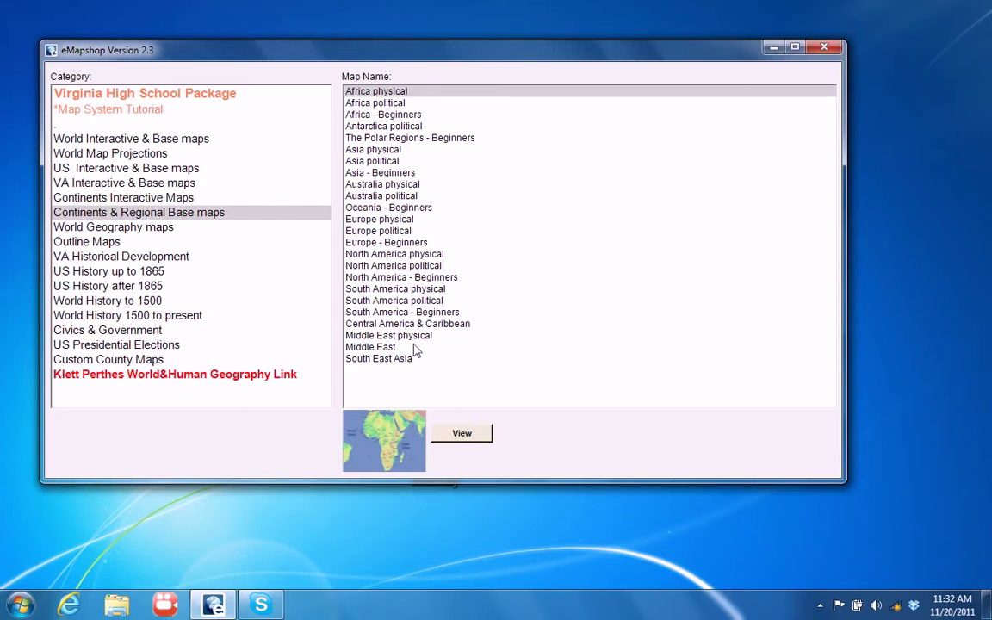
click(463, 434)
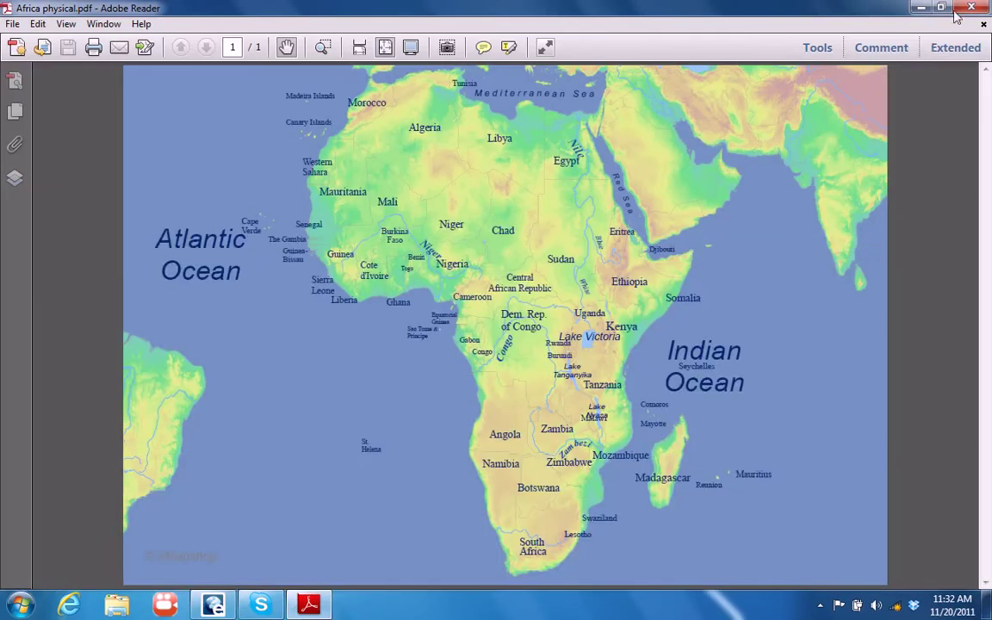
Close the Africa physical map, then view and close the Europe political map
click(973, 8)
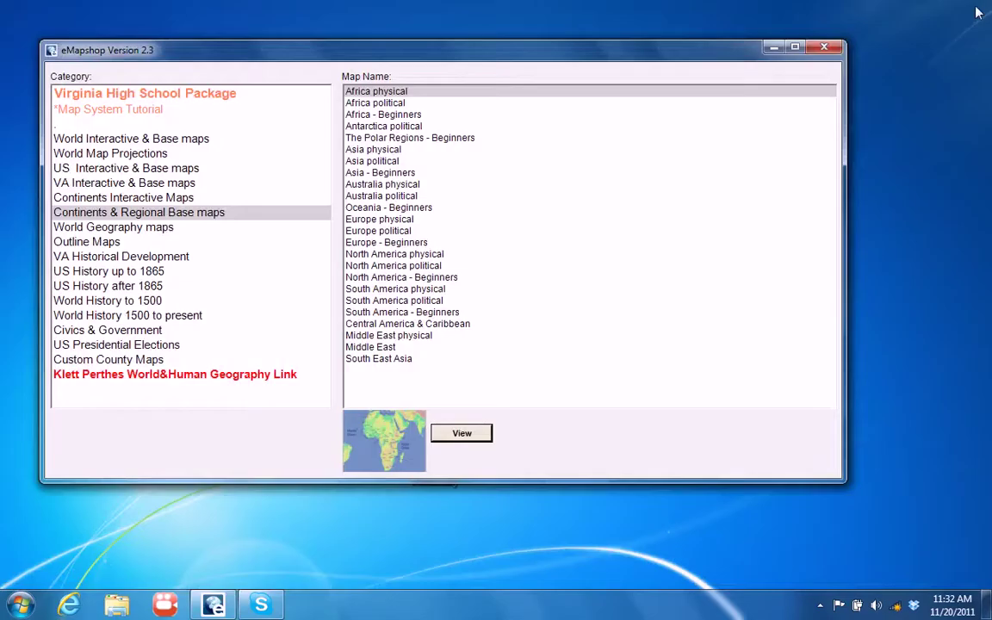
click(400, 231)
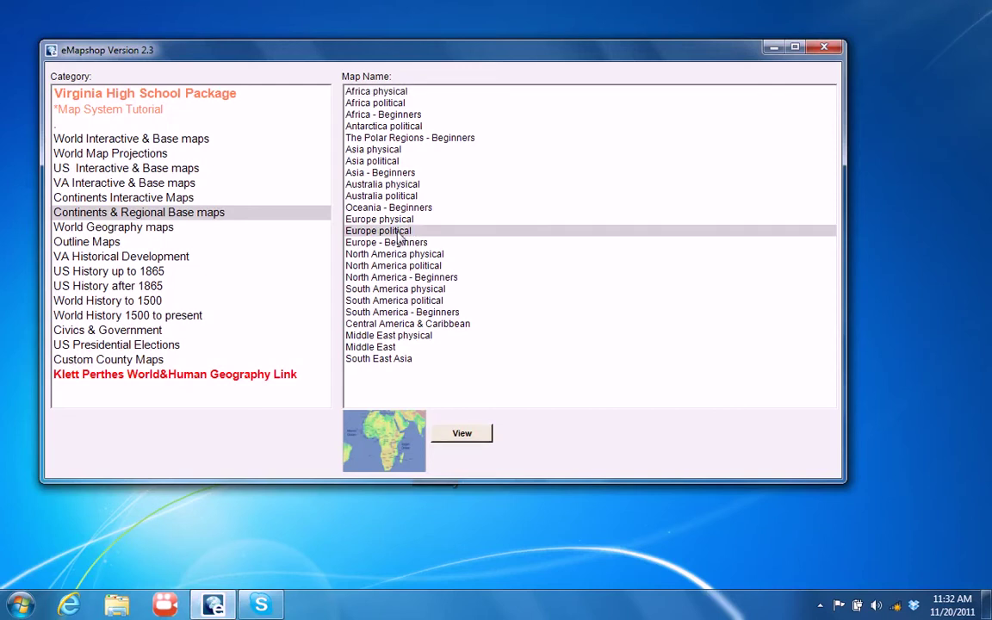
click(465, 438)
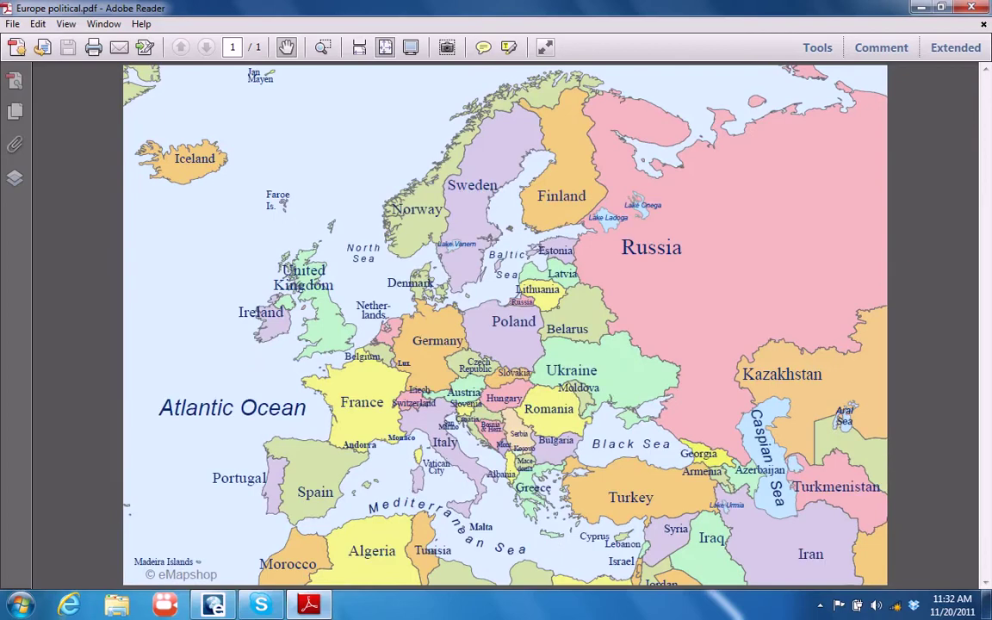
click(972, 8)
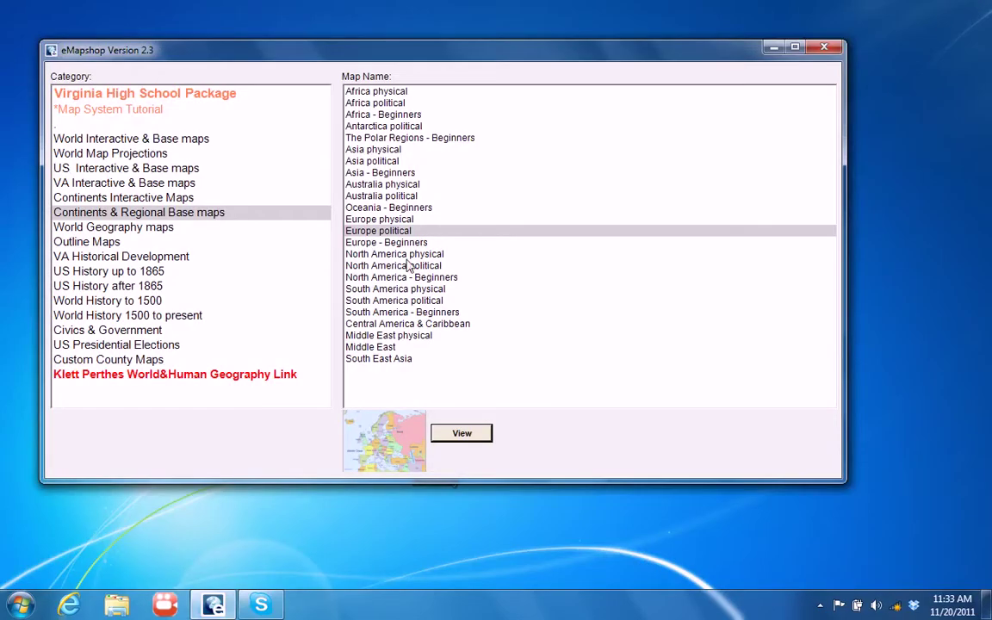
Open the Australia outline map from Outline Maps in Reader and close it
click(97, 242)
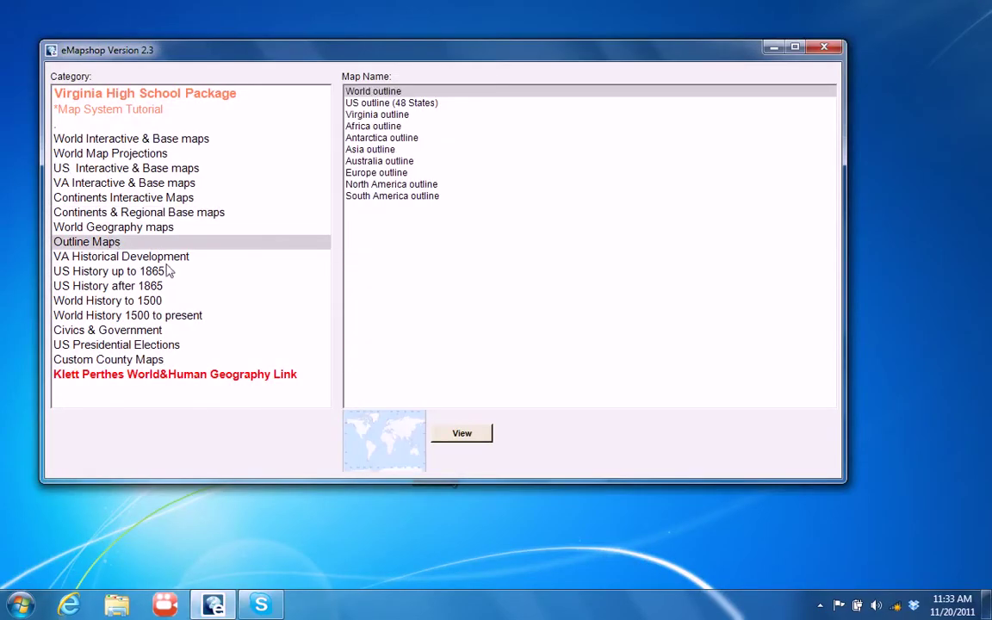
click(349, 161)
click(466, 436)
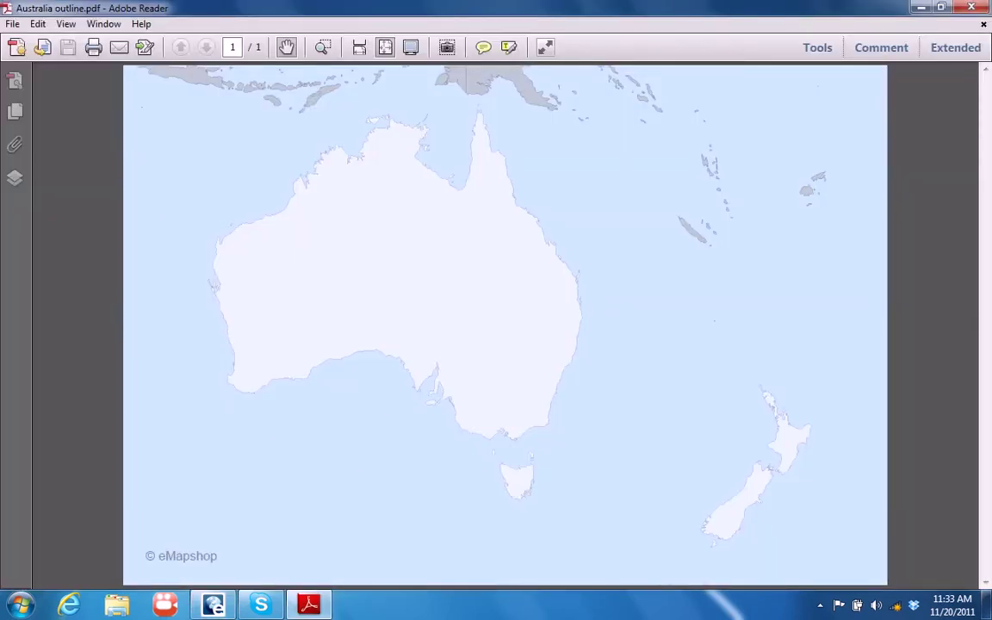
click(971, 8)
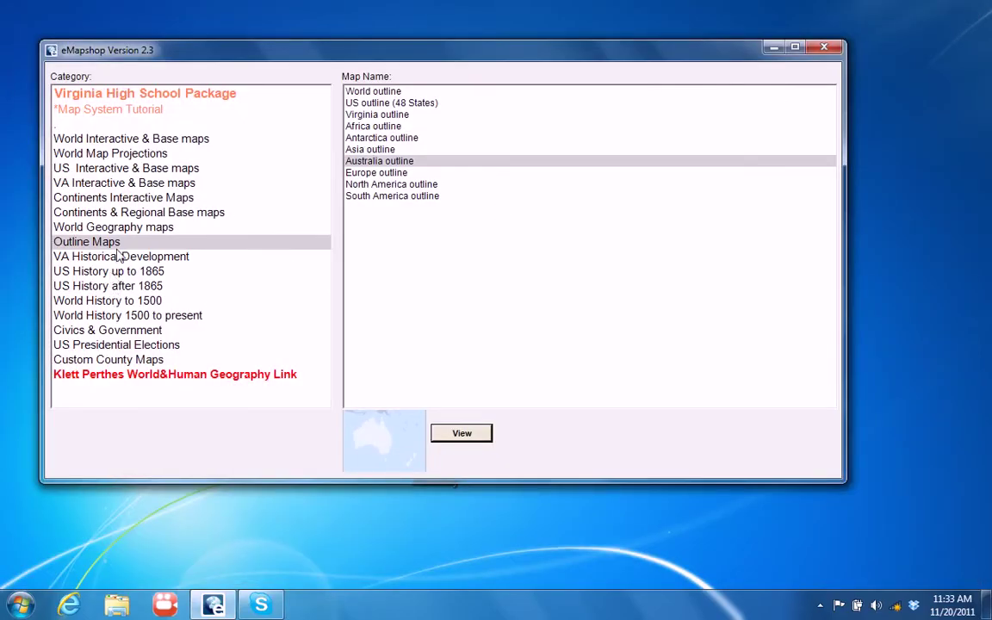
Open the World Climate map from World Geography maps and close it again
click(125, 228)
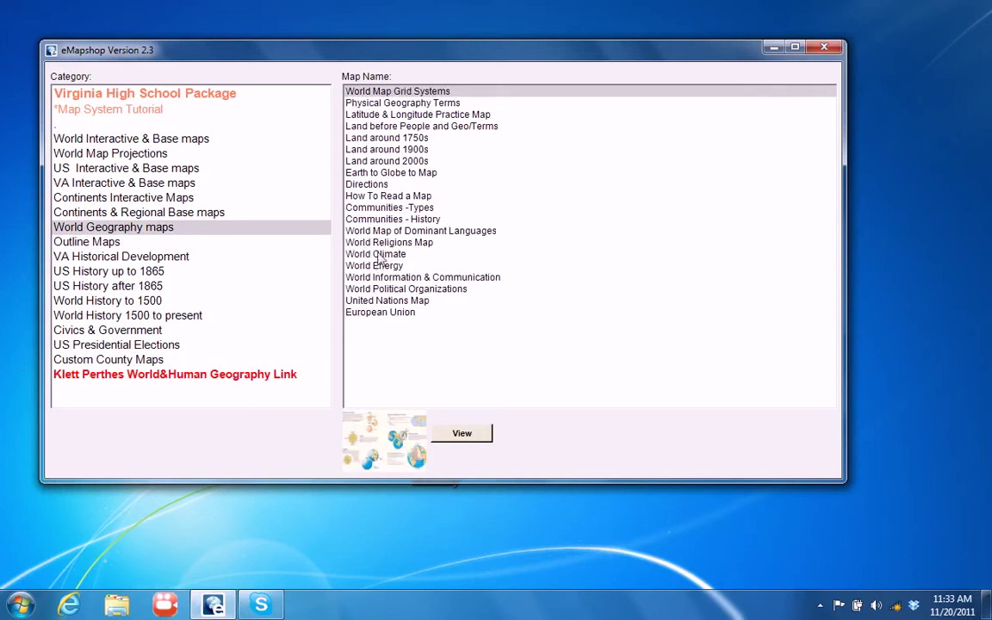
click(379, 254)
click(470, 435)
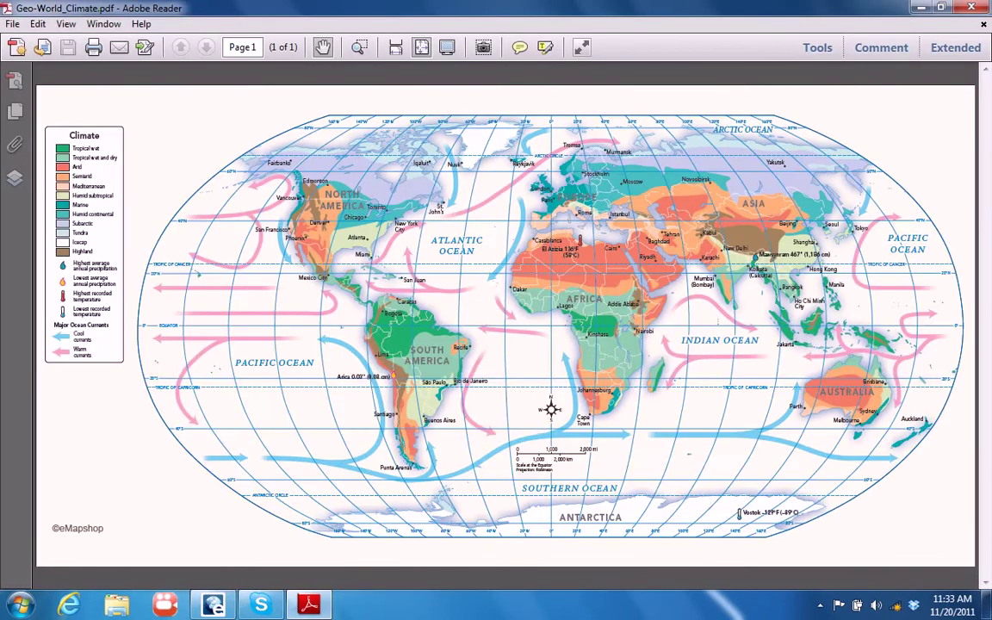
click(976, 7)
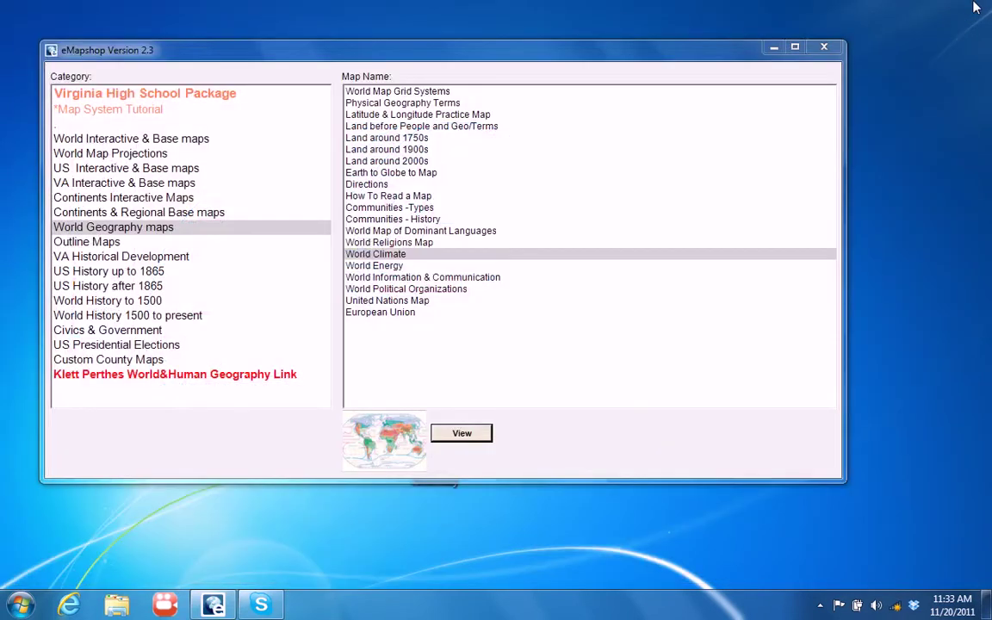
Open the Land around 1900s map and fit the whole page in the window
click(385, 149)
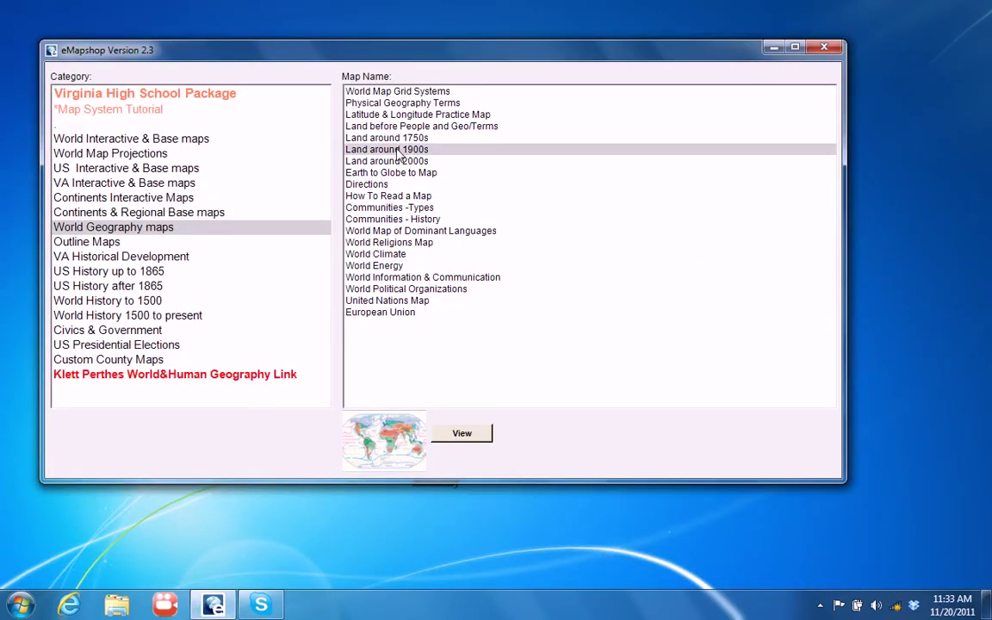
click(457, 439)
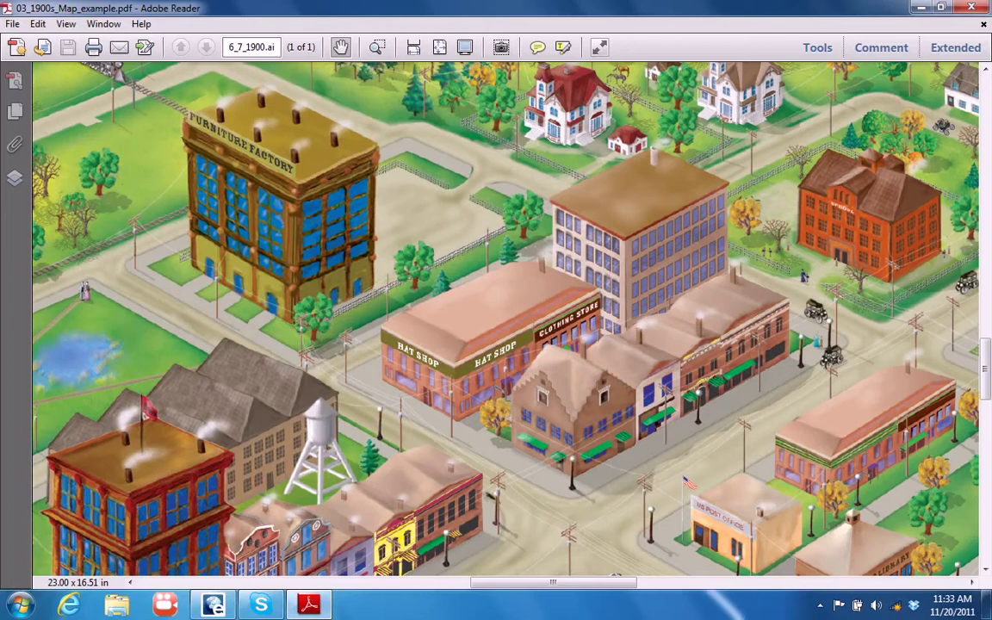
click(439, 47)
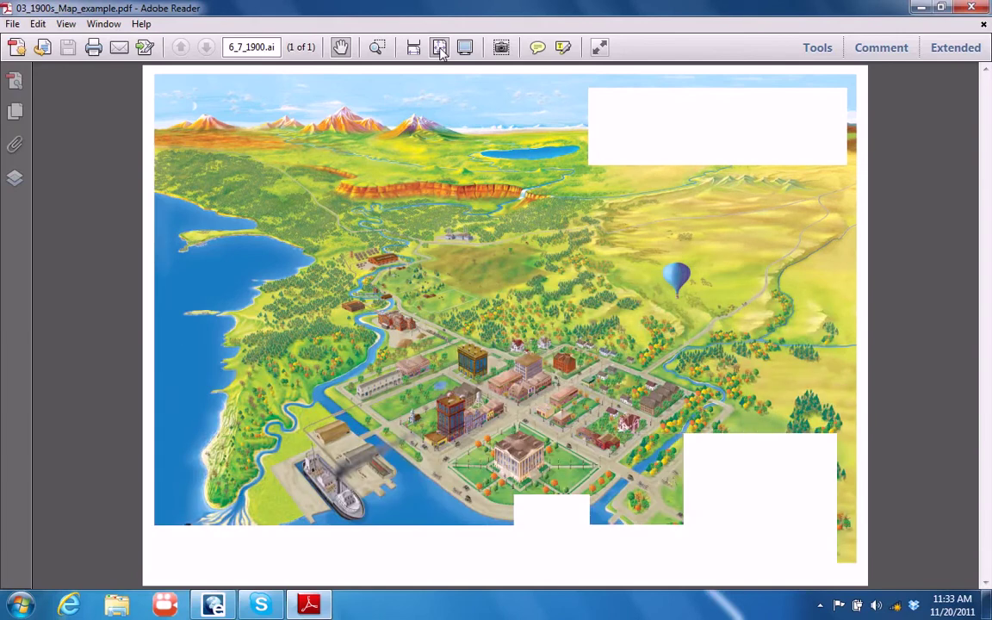
Close the 1900s map and marquee-zoom onto the Degrees, Minutes, Seconds globe
click(971, 10)
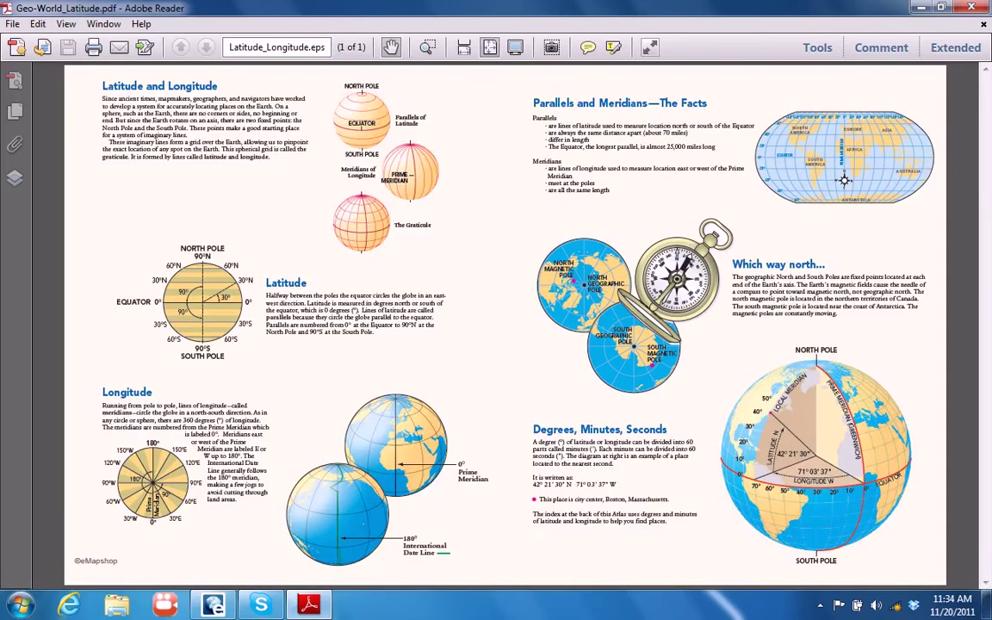
click(427, 48)
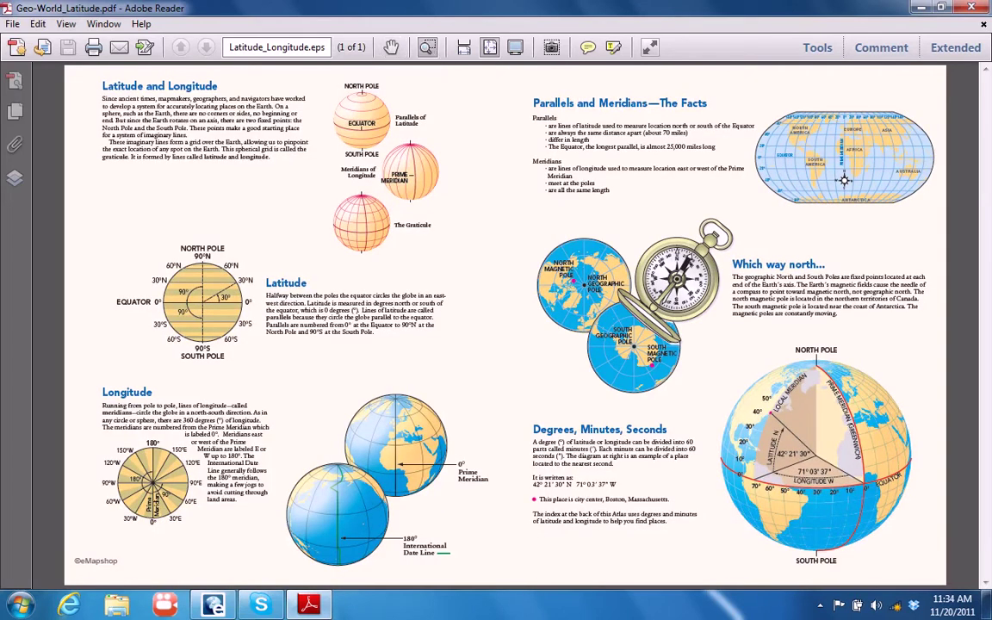
drag(477, 331, 840, 510)
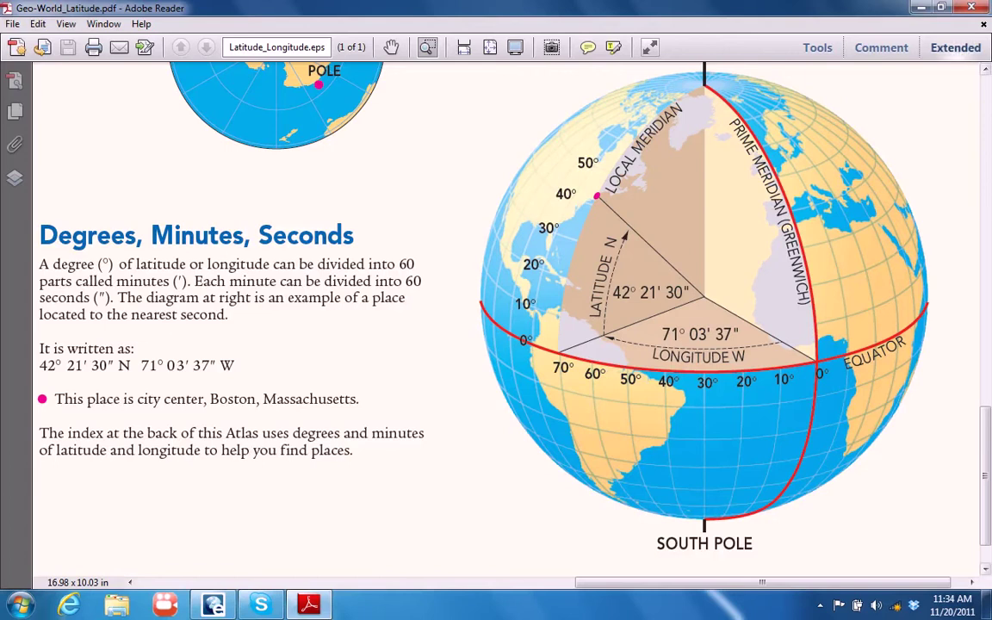
Close the latitude page, then view the 3 Branches of Government diagram and close it with Alt+F4
click(970, 6)
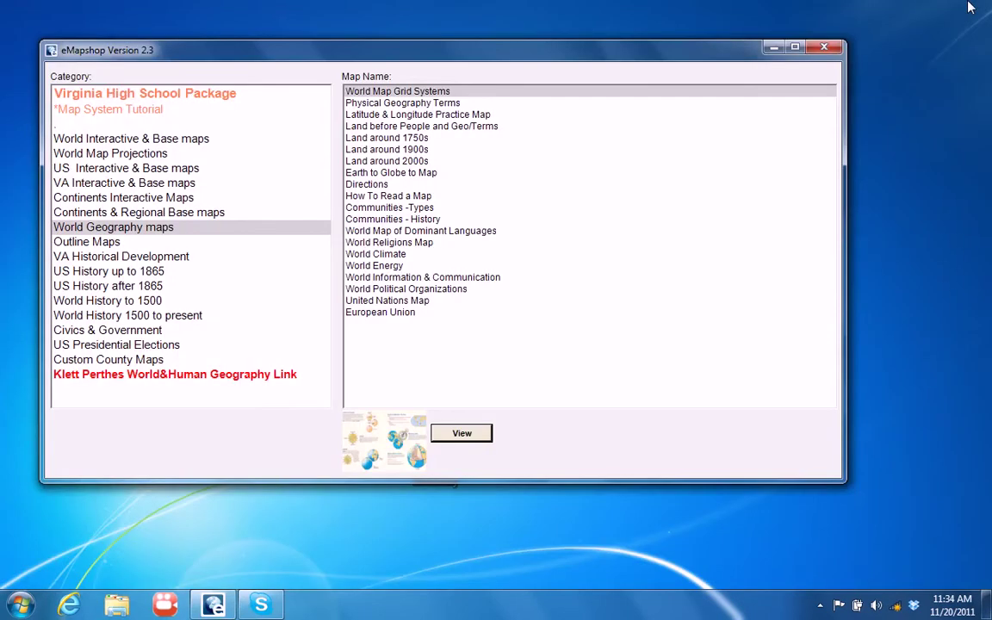
click(169, 332)
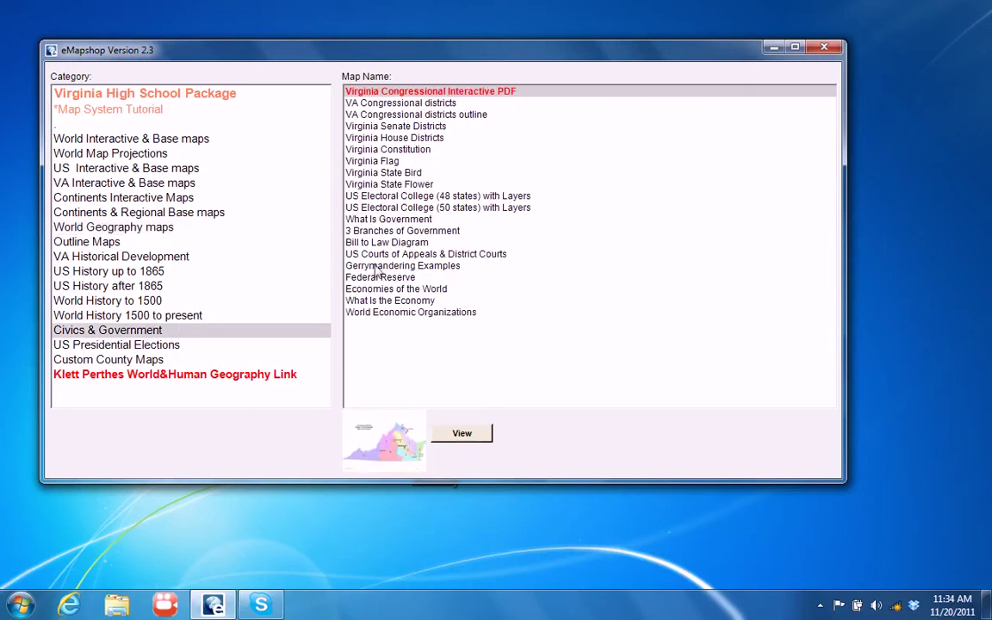
click(376, 232)
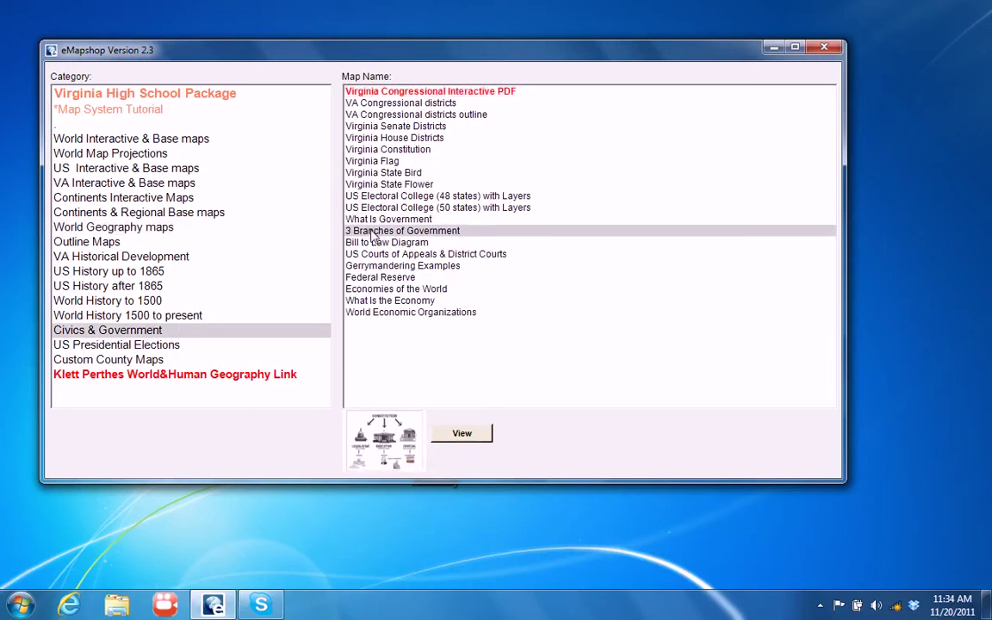
click(461, 434)
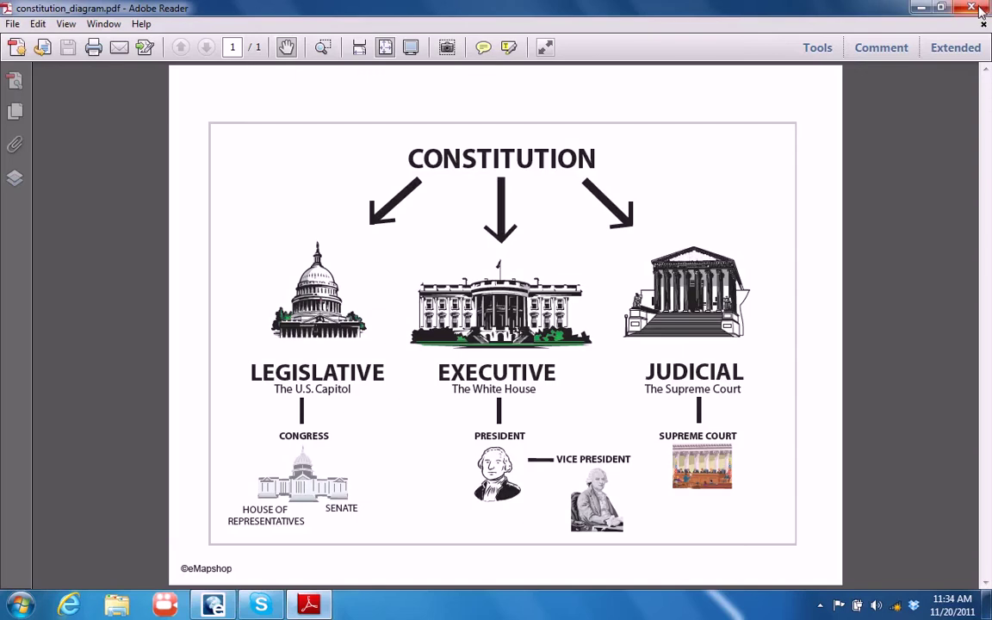
key(alt+F4)
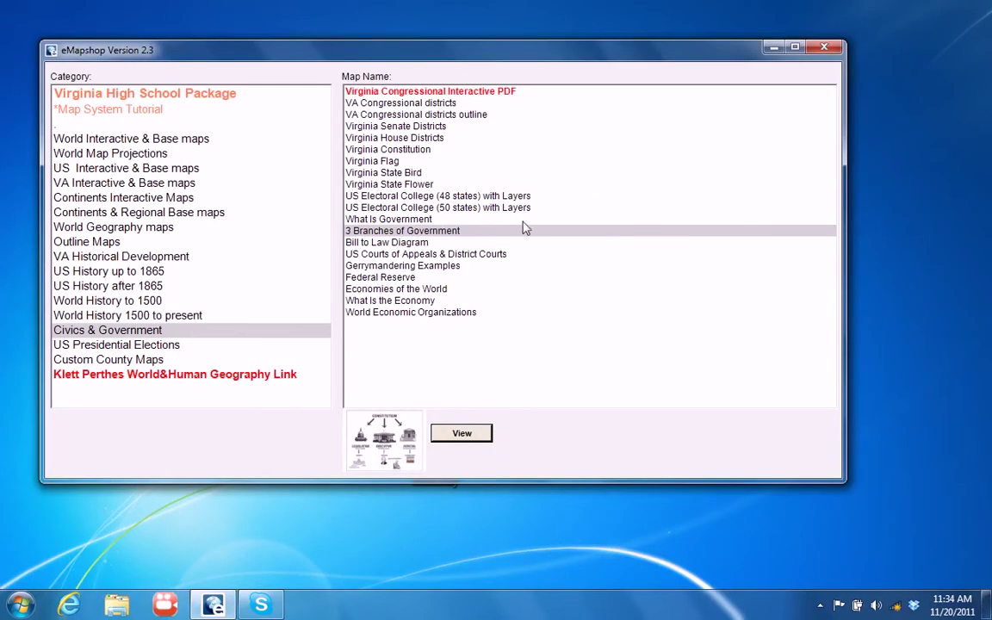
Open the Bill to Law Diagram in Reader, then close it
click(389, 242)
click(471, 438)
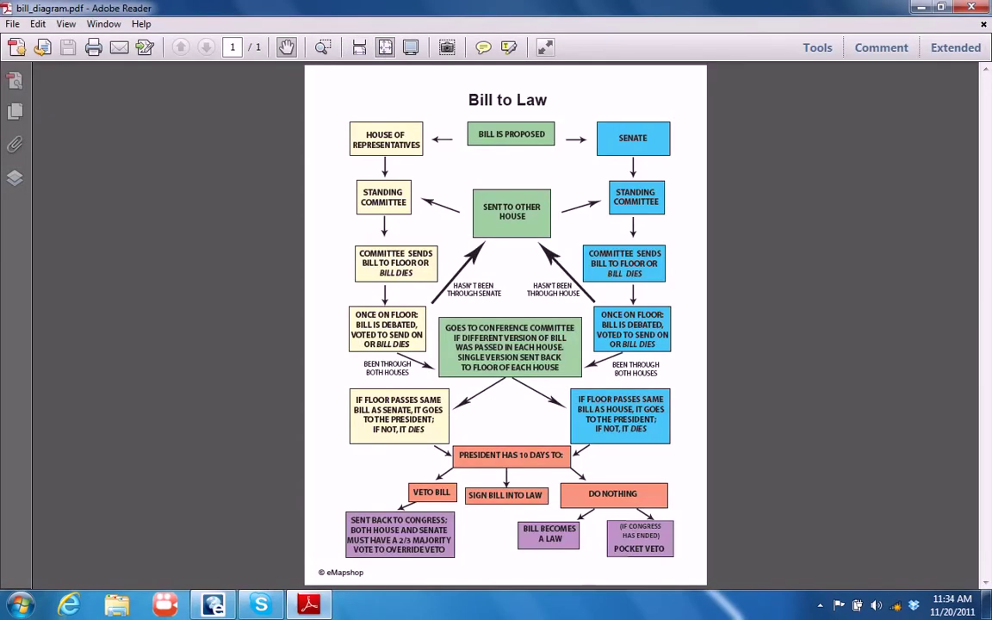
click(971, 8)
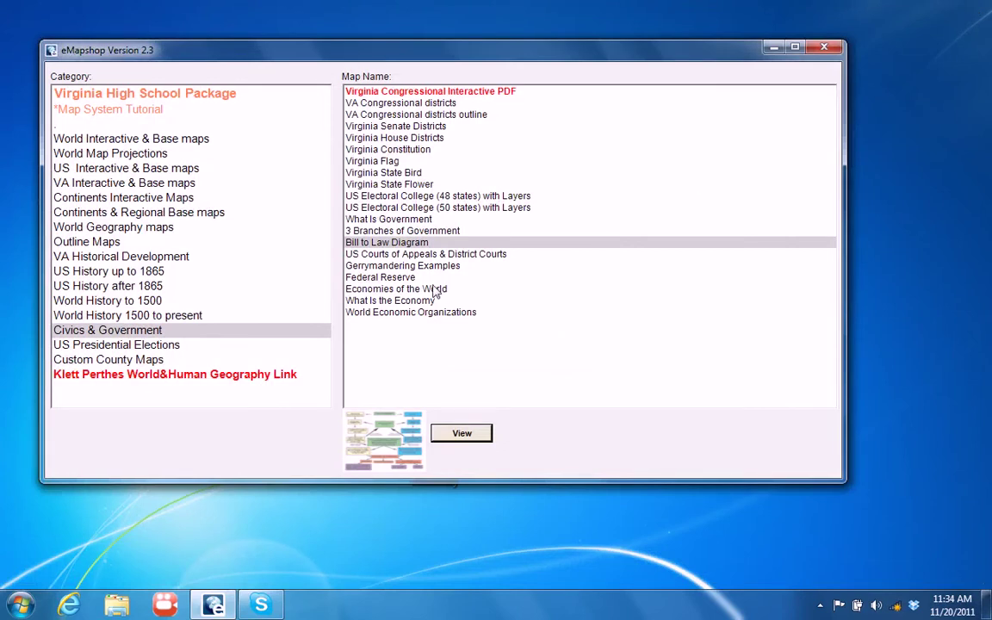
Open the Louisiana Purchase 1803 map from US History up to 1865
click(92, 272)
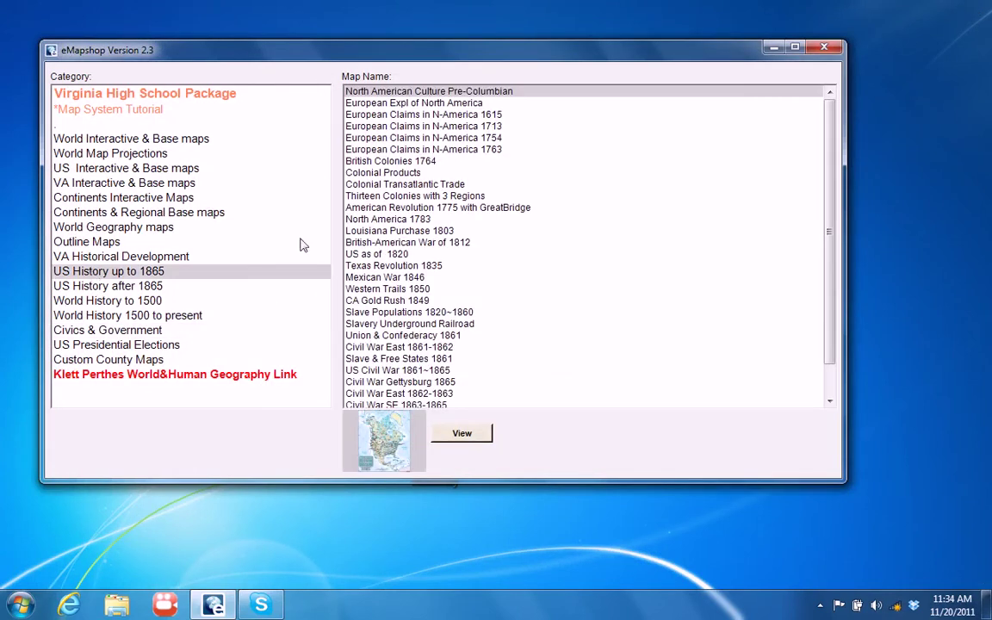
click(399, 231)
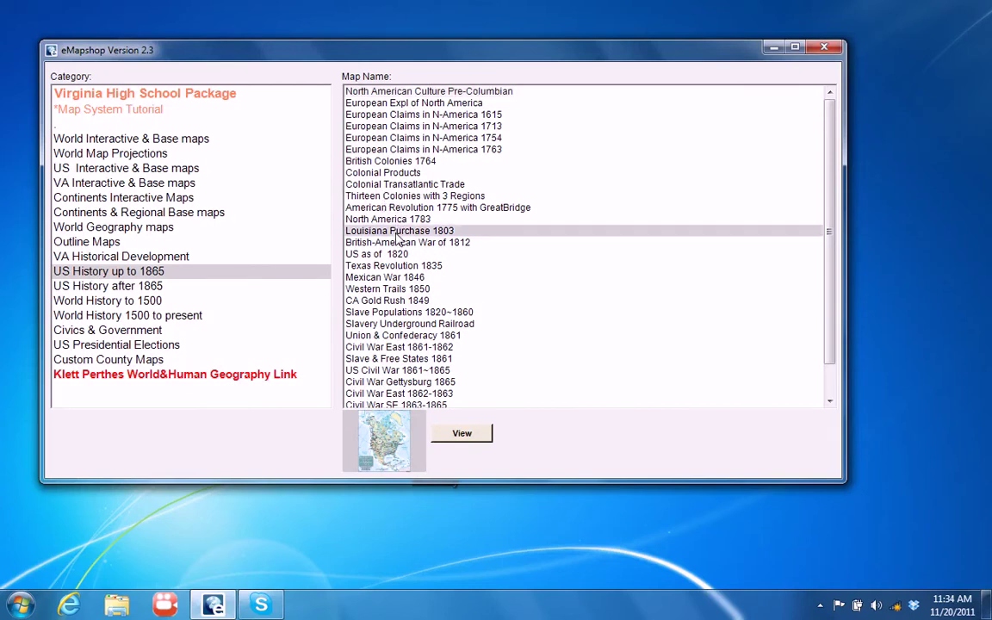
click(471, 437)
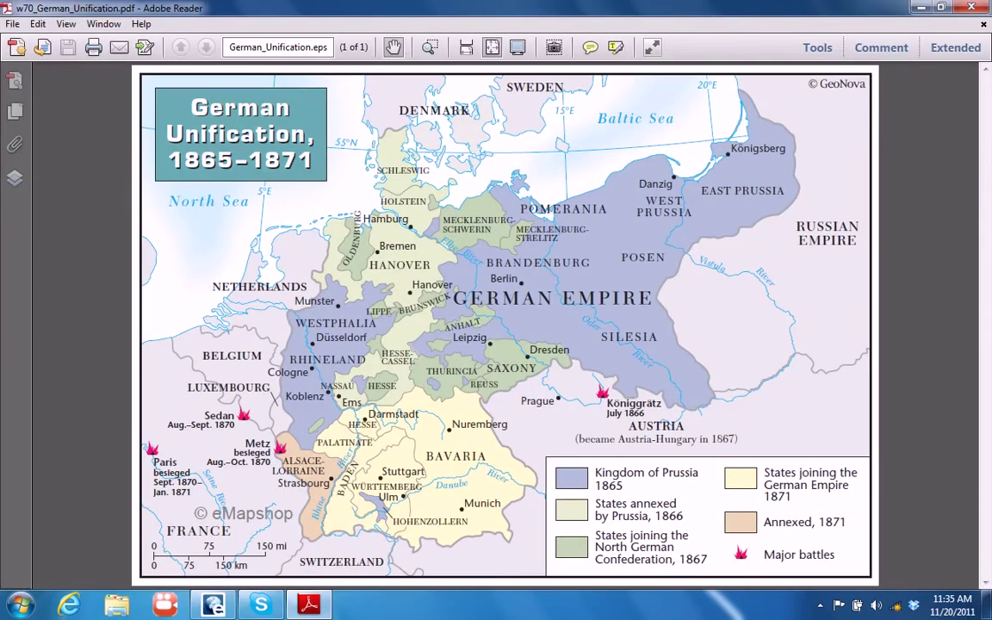
Close the German Unification map, then view and close the 2008 Pres Election map
click(972, 7)
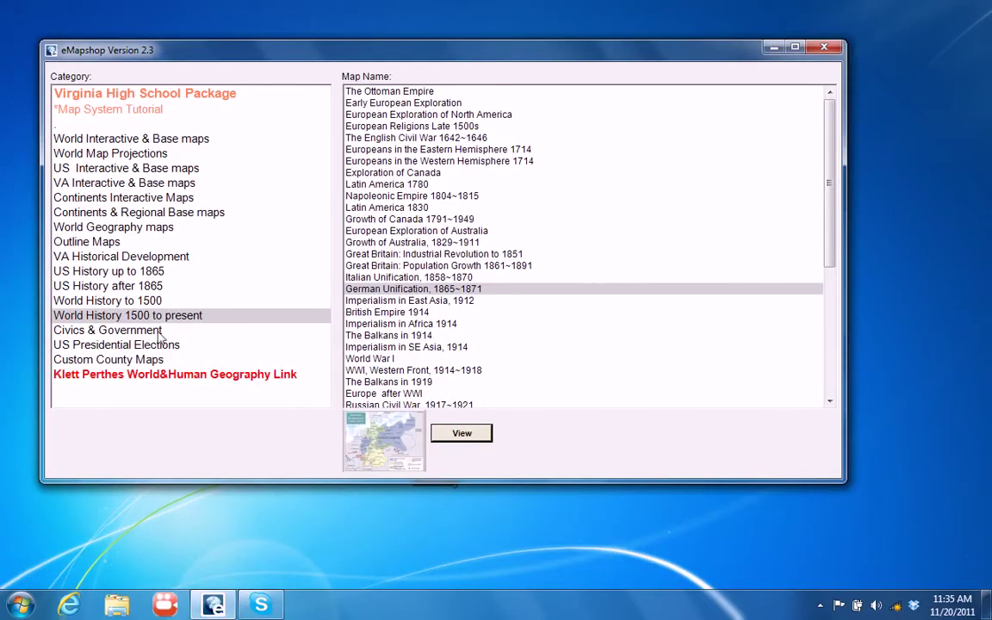
click(104, 345)
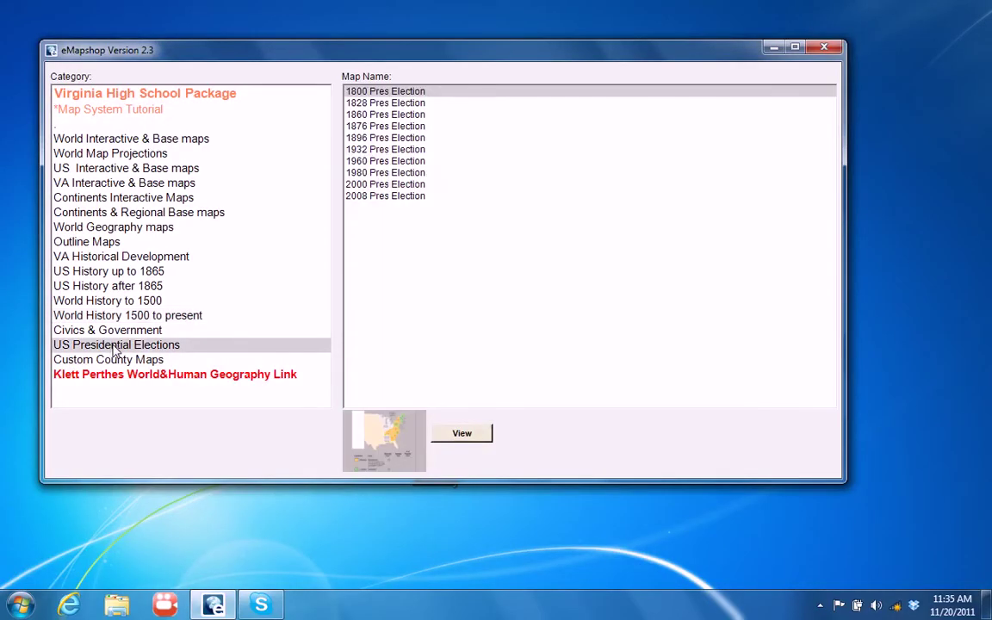
click(381, 197)
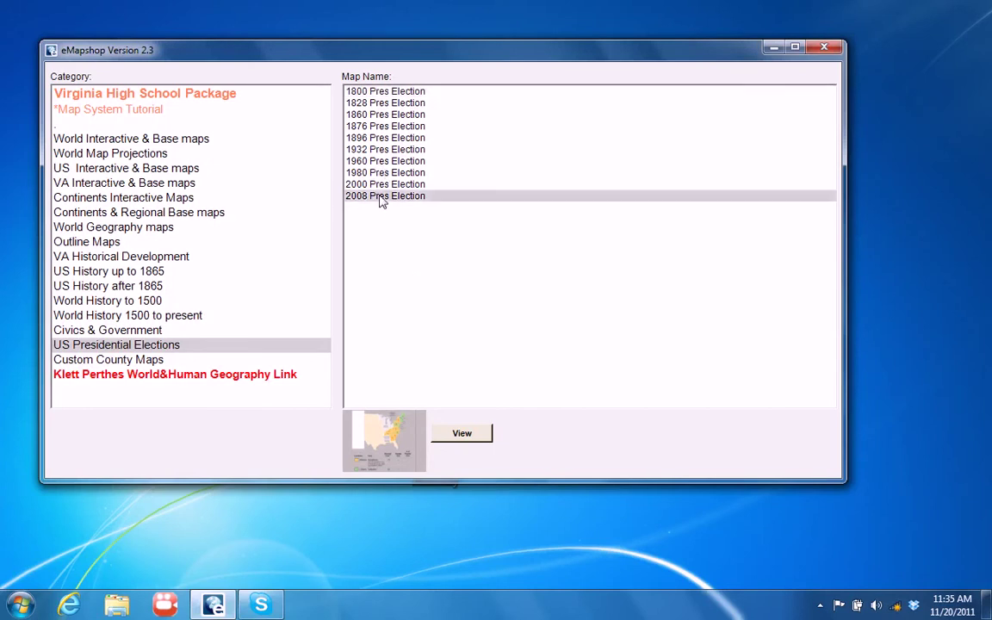
click(462, 434)
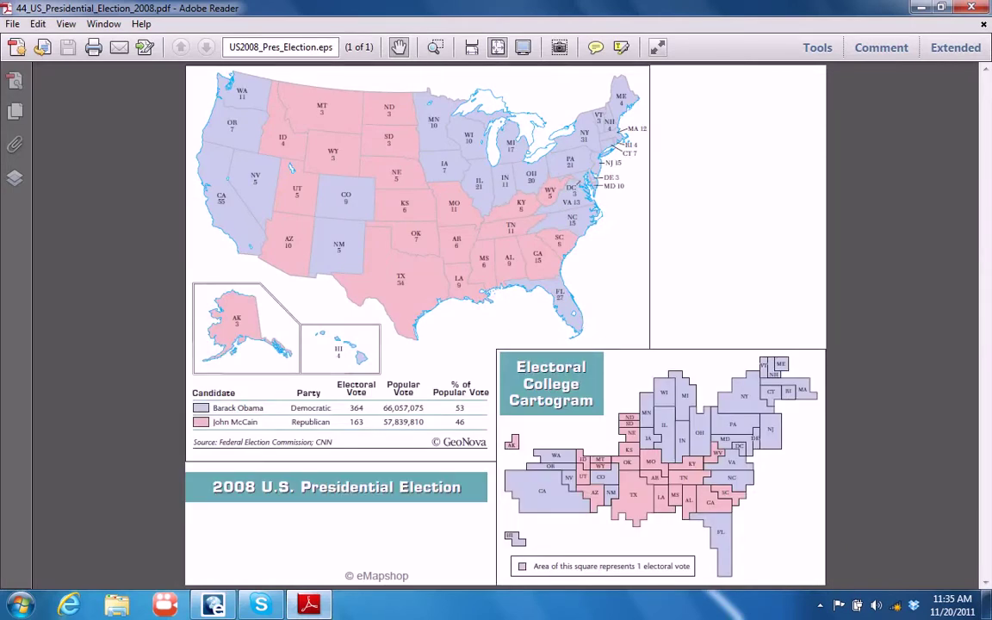
click(975, 9)
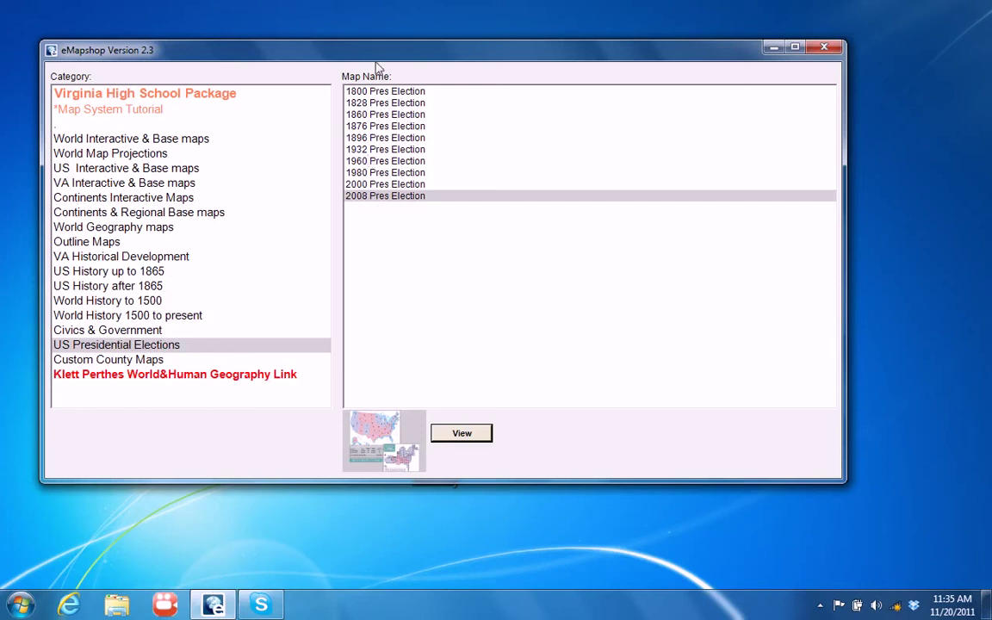
Preview the 1800, 1876 and 1896 presidential election maps
click(380, 91)
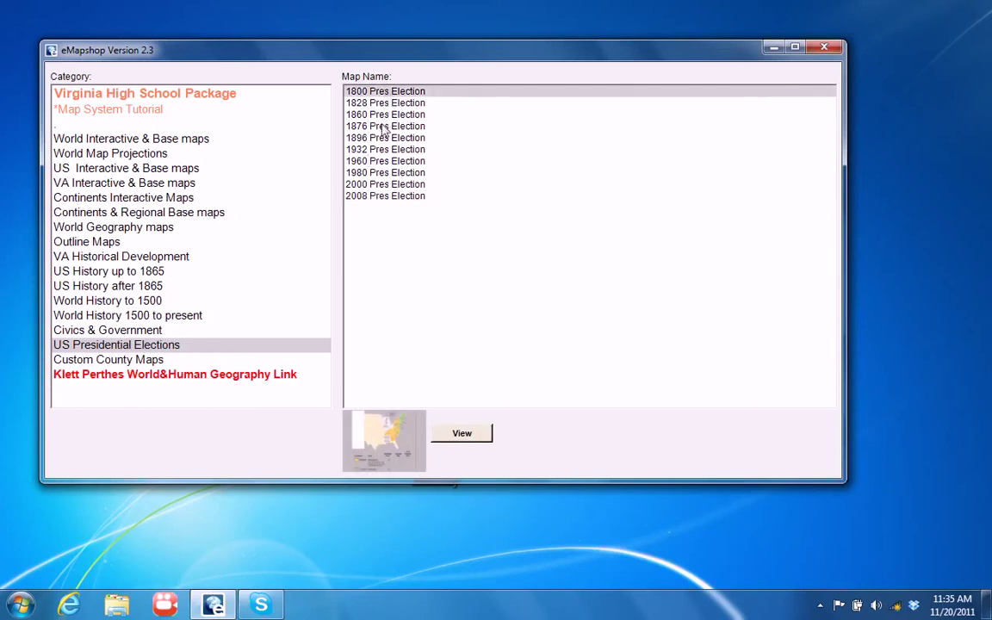
click(384, 127)
click(384, 137)
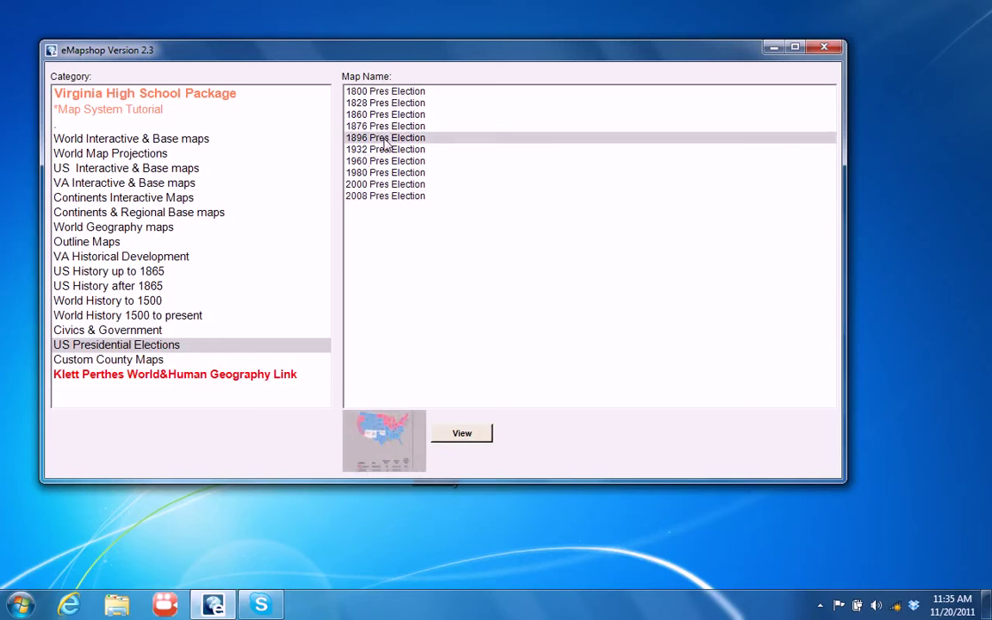
View the Virginia Historical Events & Locations map from VA Historical Development in Adobe Reader
click(149, 257)
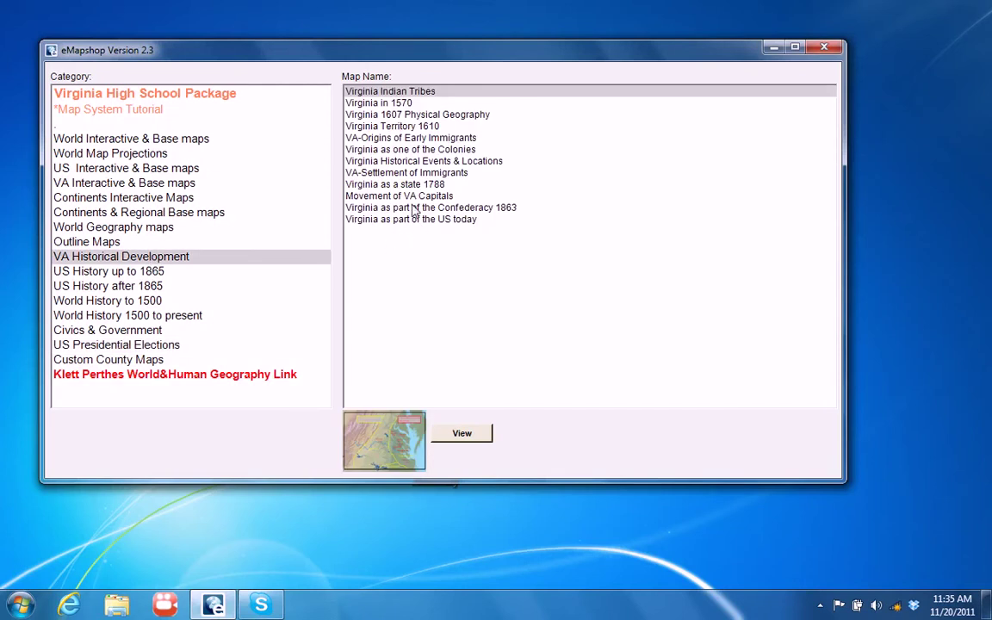
click(392, 164)
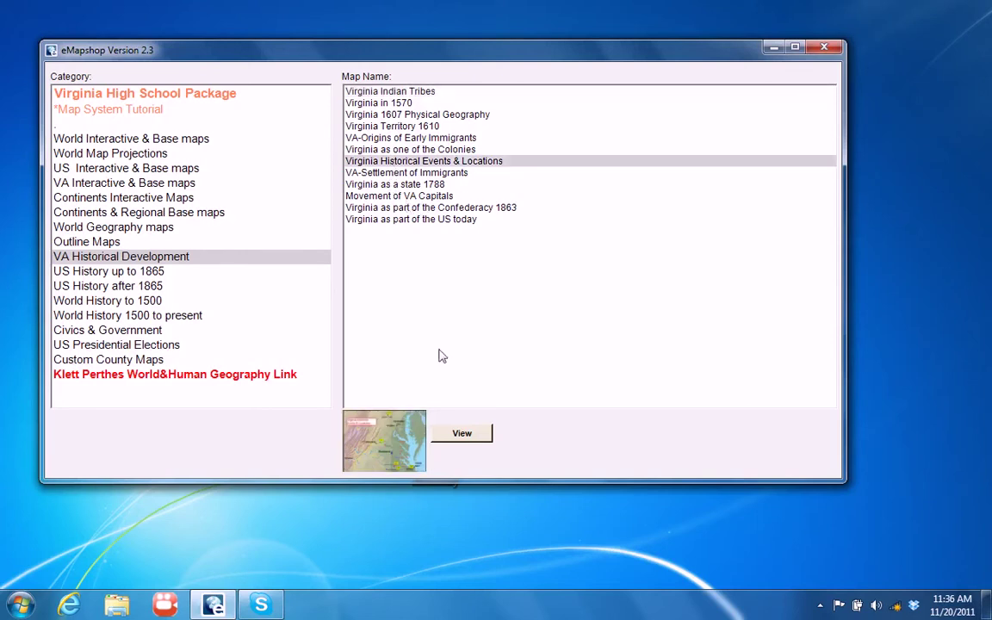
click(470, 433)
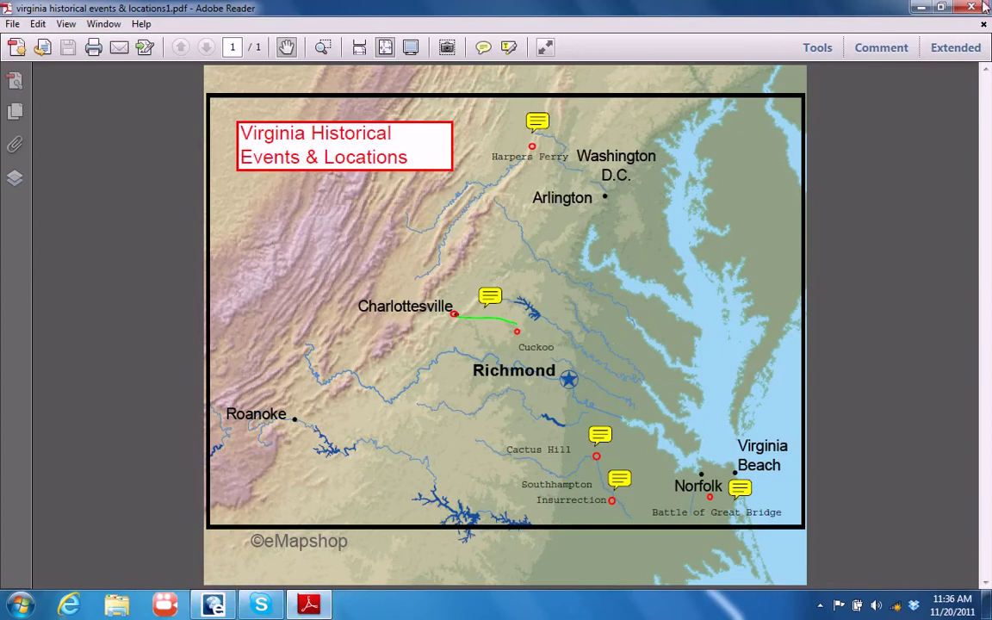
Close the PDF, exit Adobe Reader and list the Custom County Maps
key(ctrl+w)
key(ctrl+q)
click(102, 362)
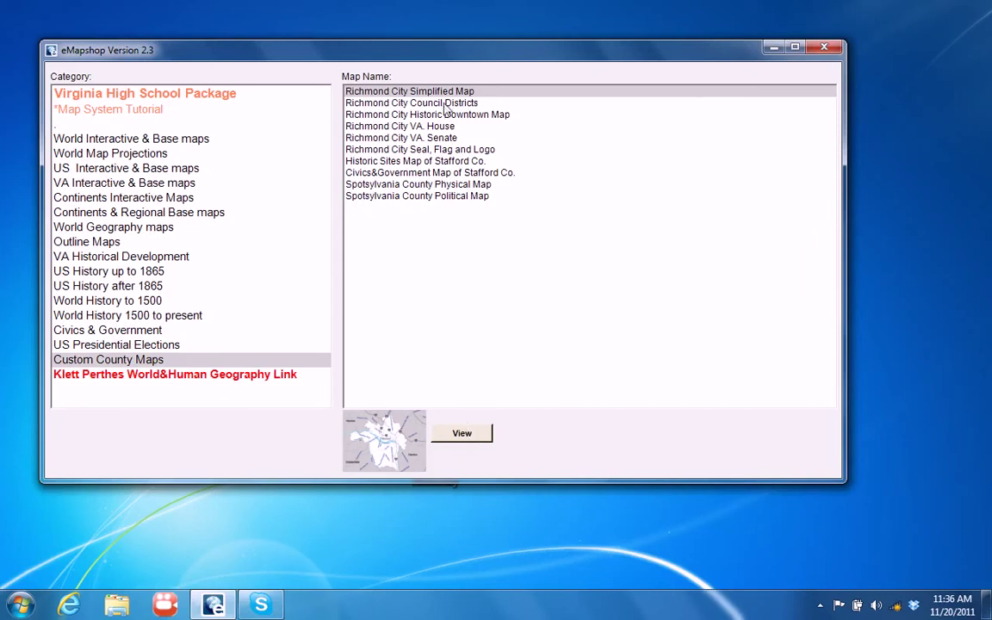
View the Richmond City Council Districts map in Adobe Reader, then close it
click(403, 103)
click(469, 437)
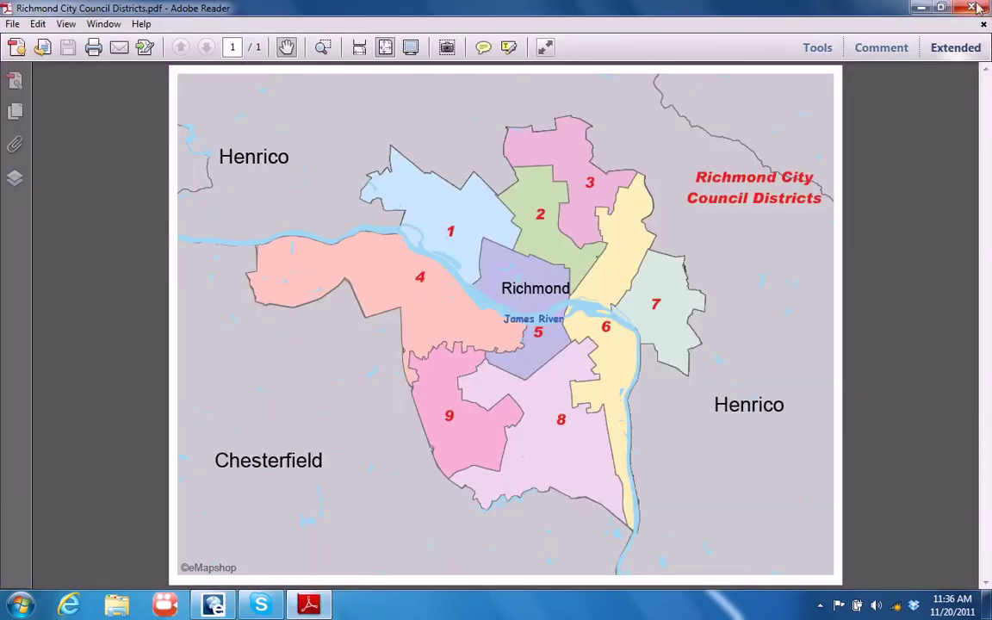
click(972, 7)
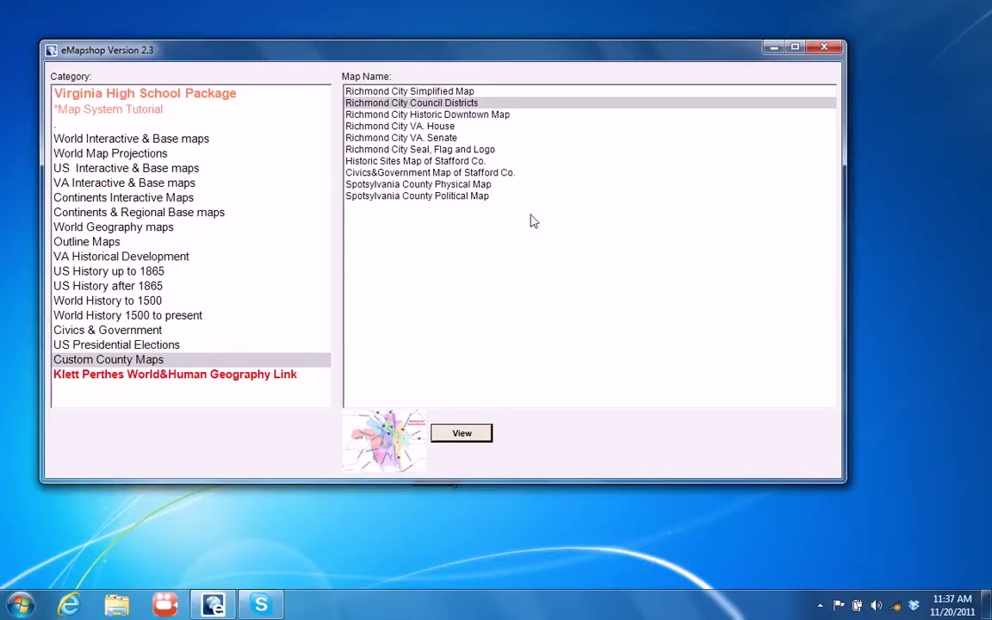
View the Richmond City Historic Downtown Map in Adobe Reader, then close it
click(434, 117)
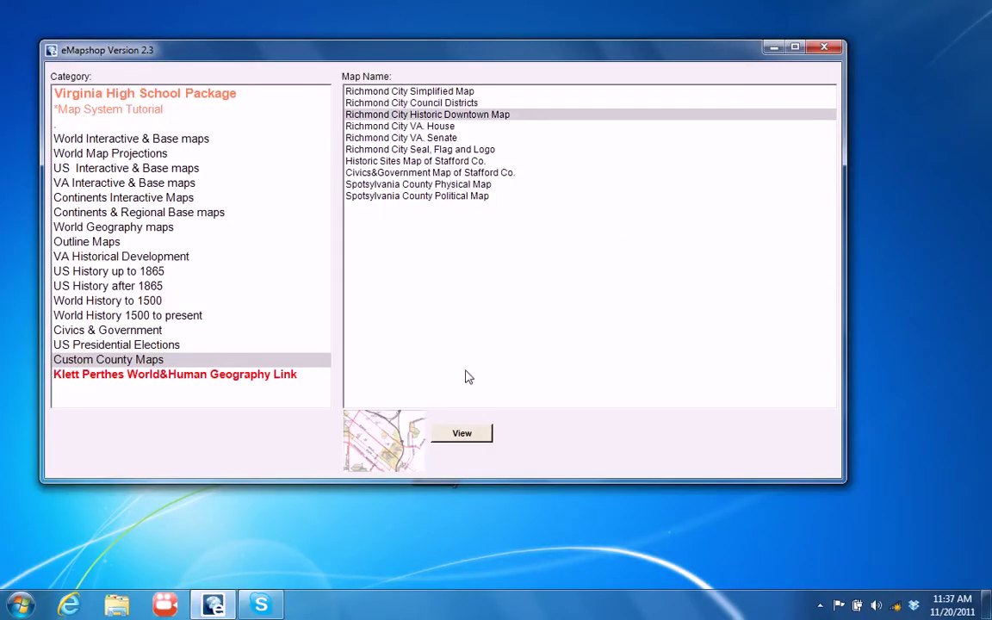
click(475, 436)
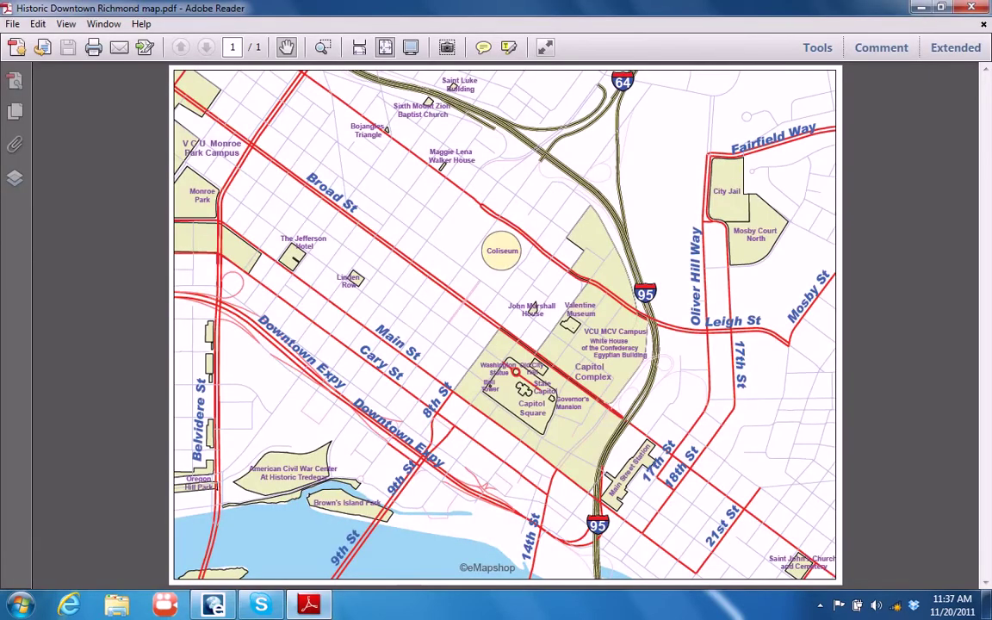
click(971, 8)
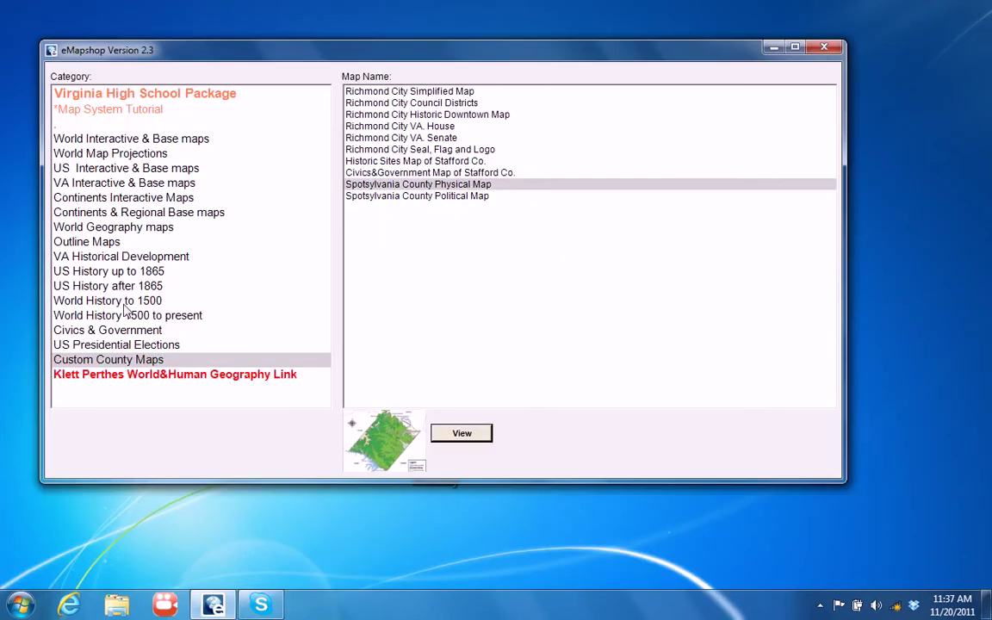
Step through the Continents, US and VA Interactive & Base map categories
click(104, 198)
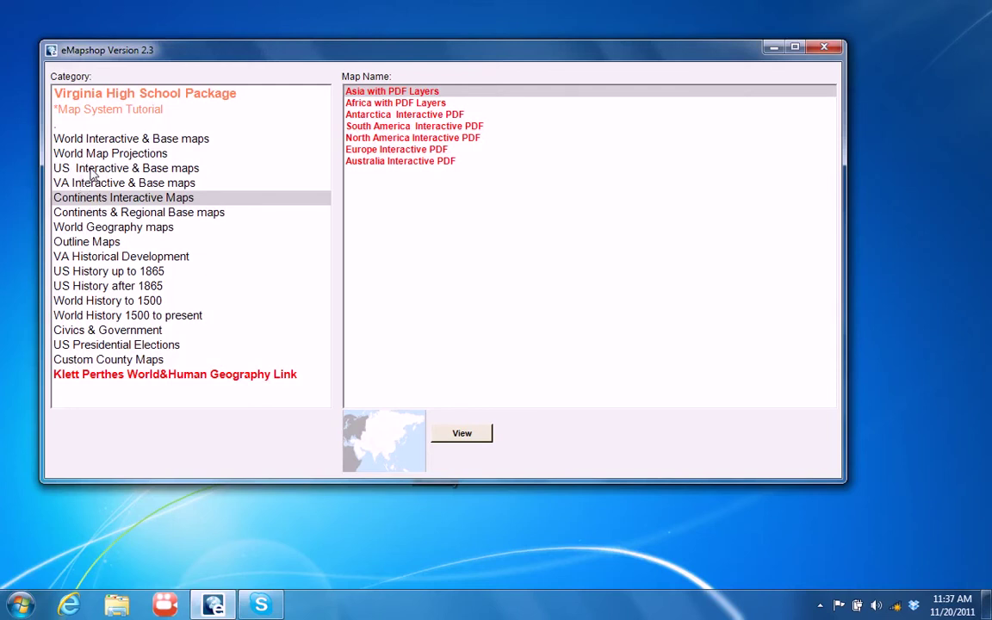
click(93, 171)
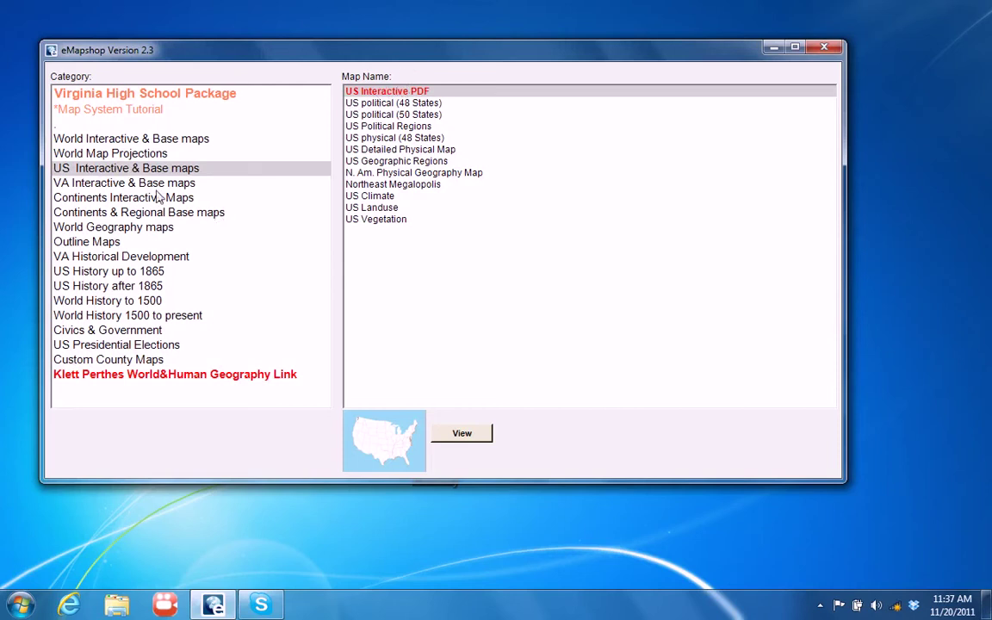
click(99, 182)
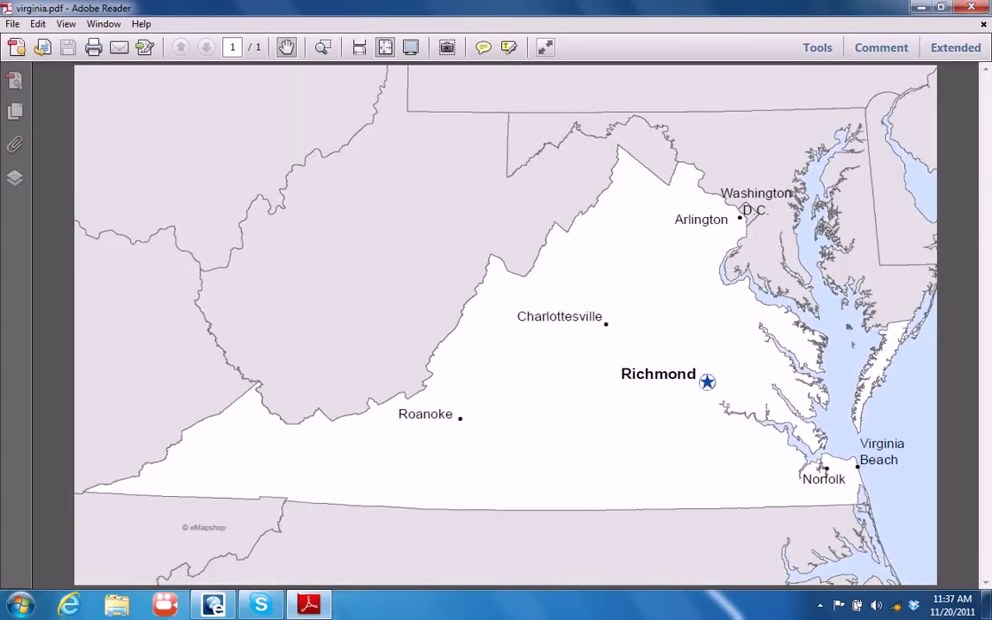
Show Virginia as shaded relief using Physical Base Map and Physical VA Only layers, hiding VA Base Map
click(15, 179)
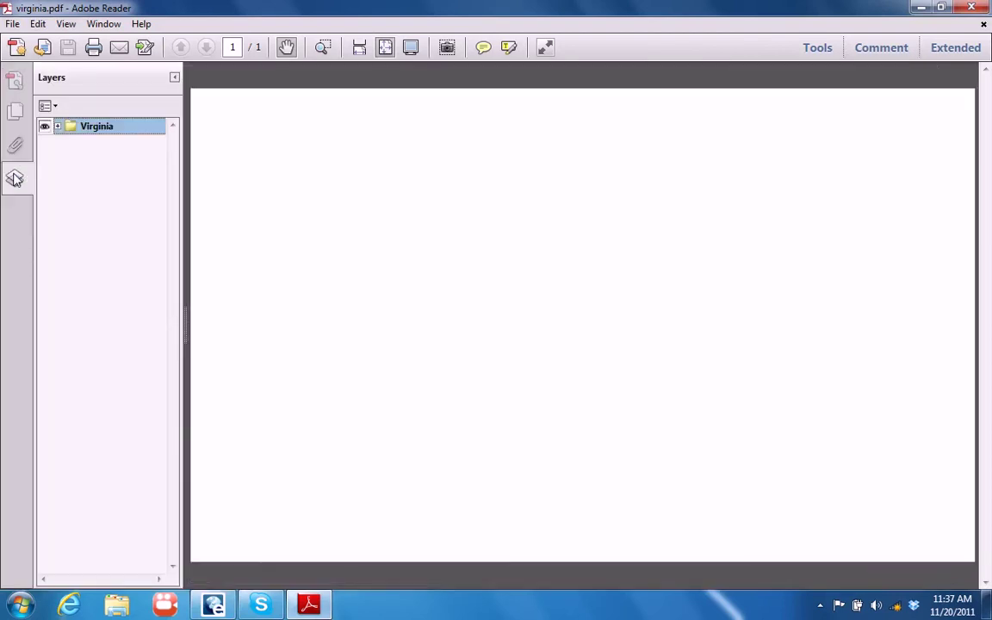
click(57, 127)
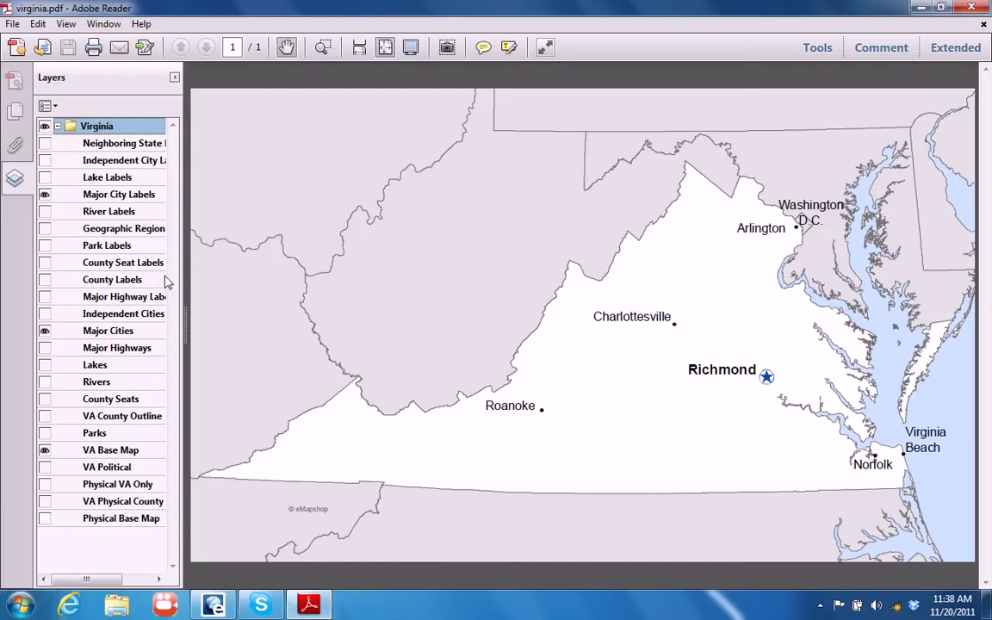
click(44, 518)
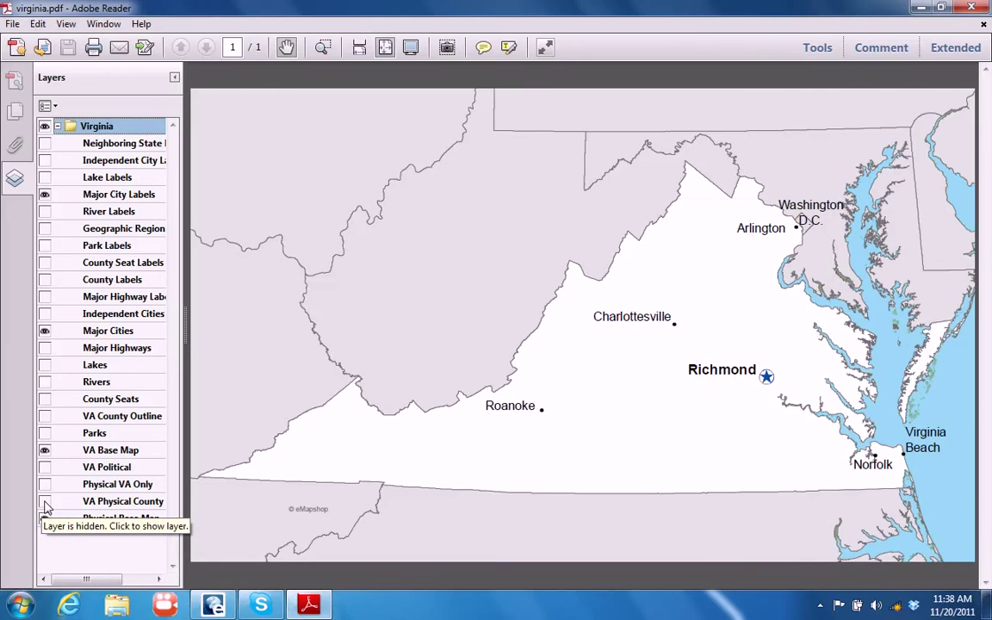
click(45, 484)
click(45, 449)
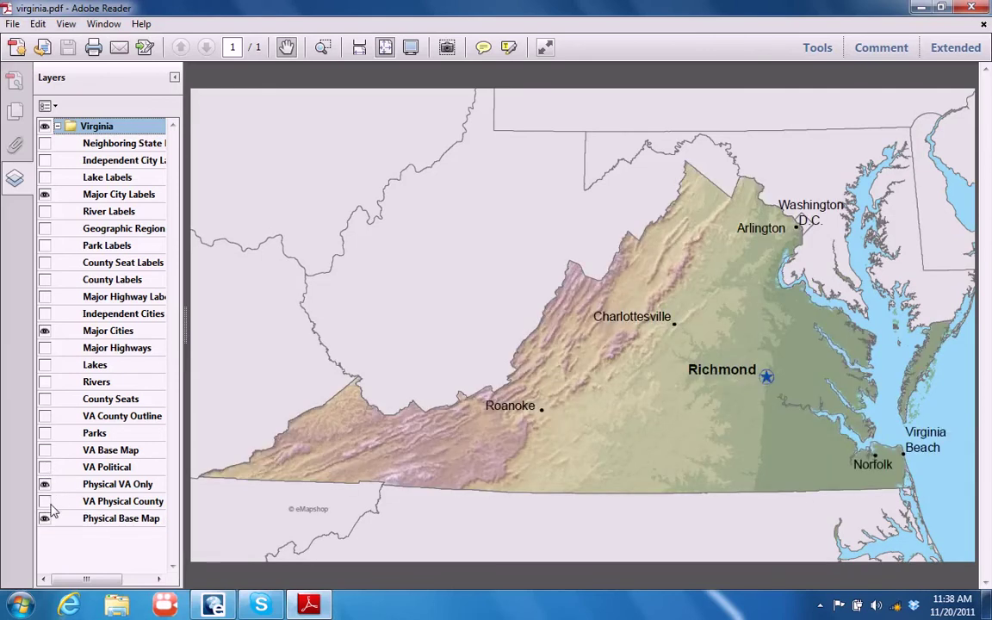
Add state, lake and river labels plus lake shapes, then close the Virginia map
click(45, 142)
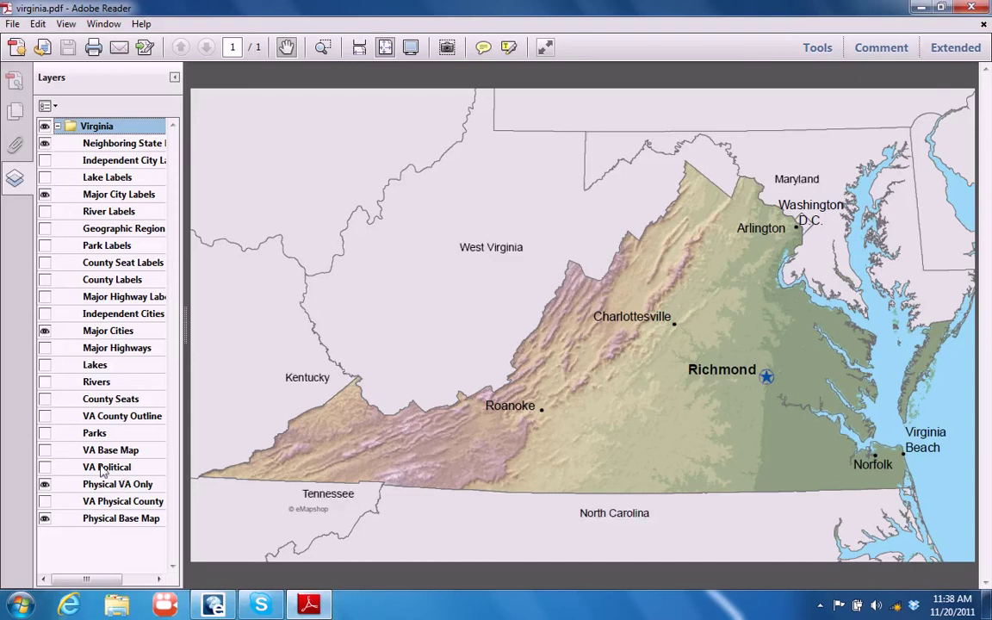
click(45, 466)
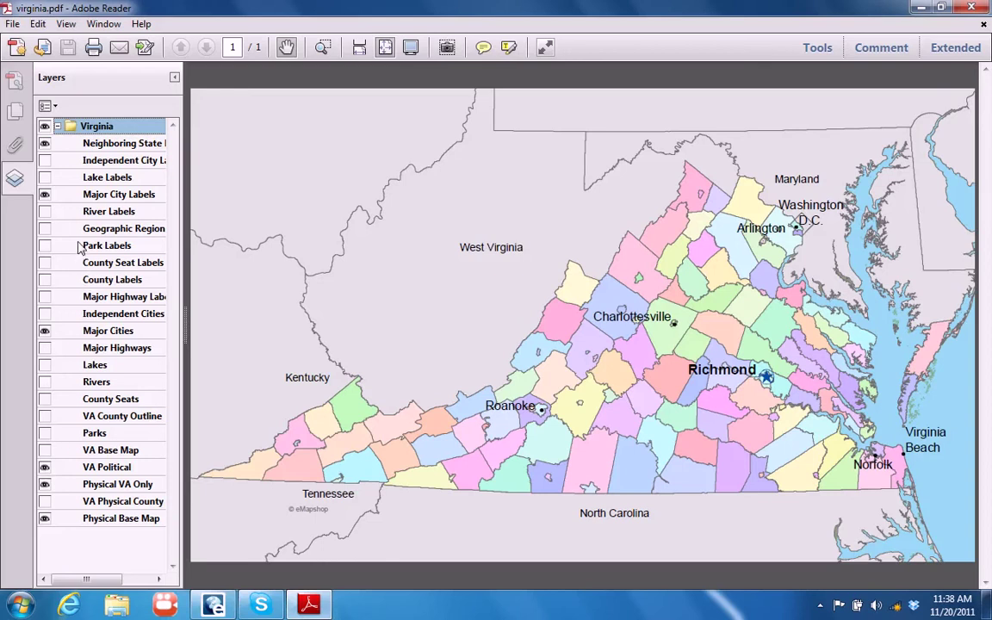
click(44, 467)
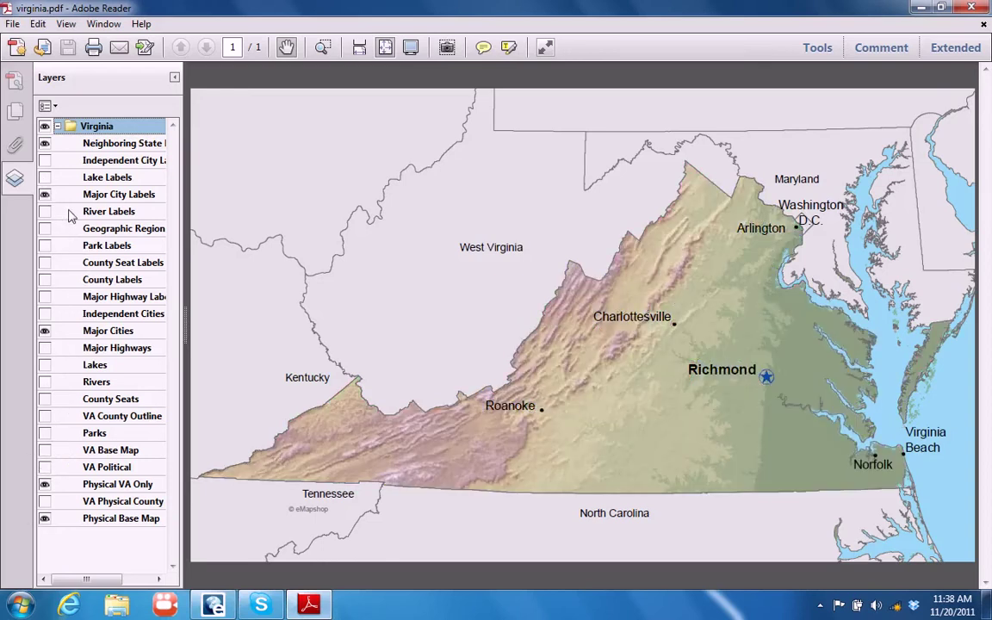
click(45, 177)
click(44, 210)
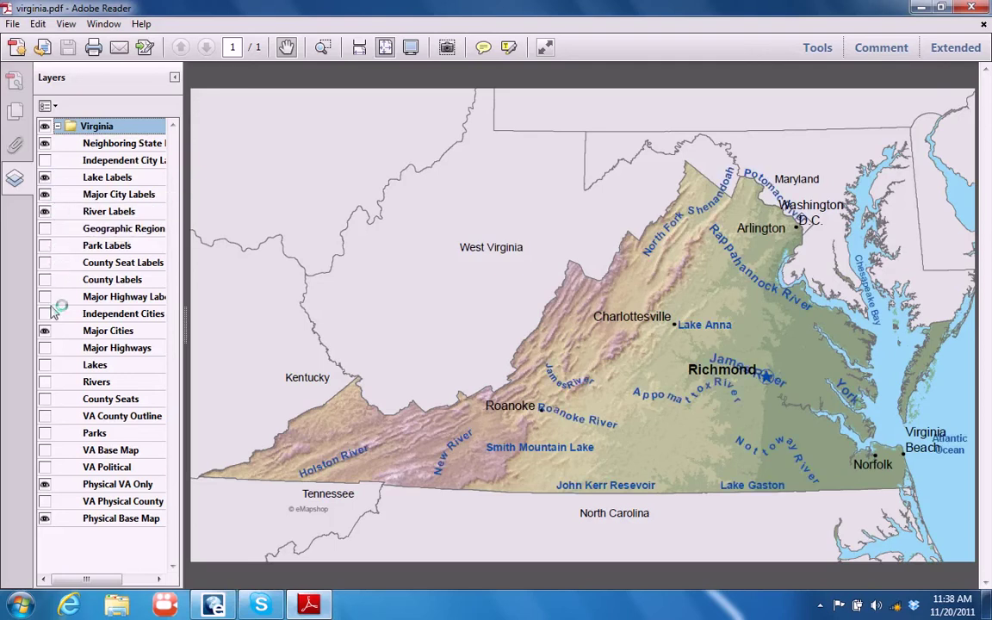
click(45, 365)
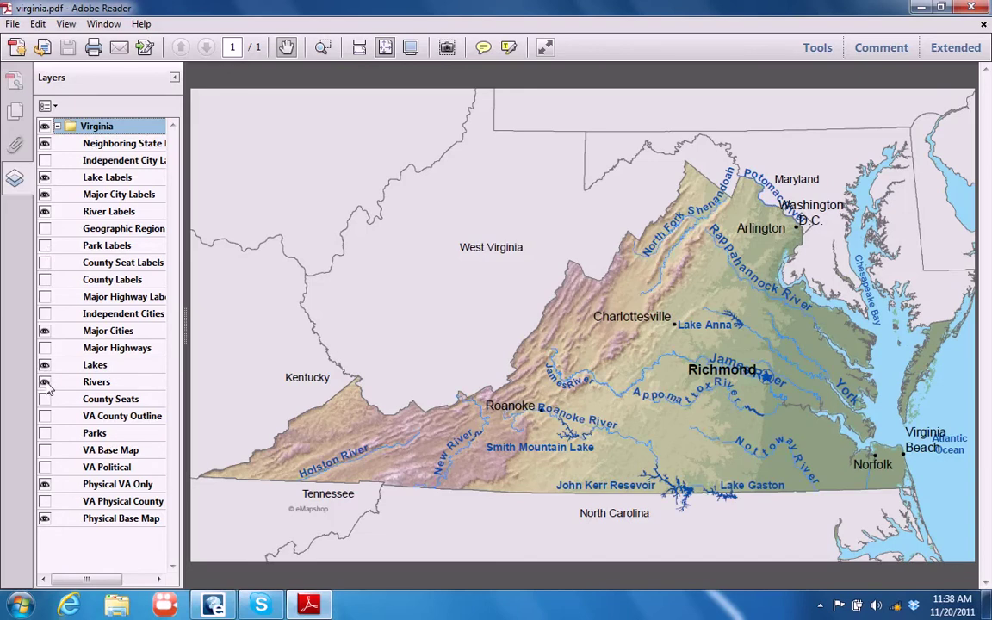
click(971, 8)
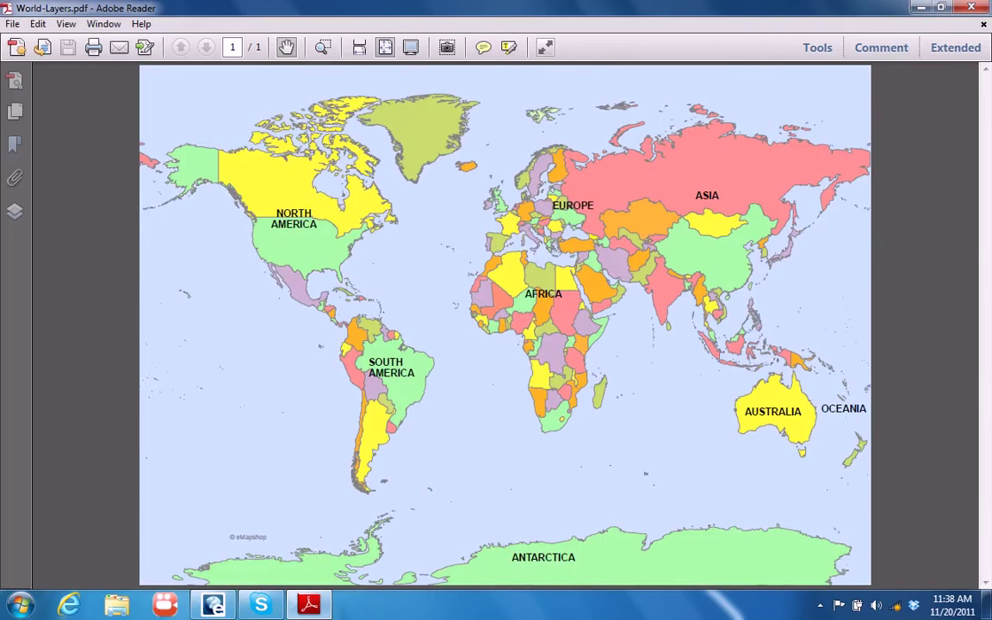
Expand World Data and turn on the GeoReference Line and Ocean Labels layers
click(15, 211)
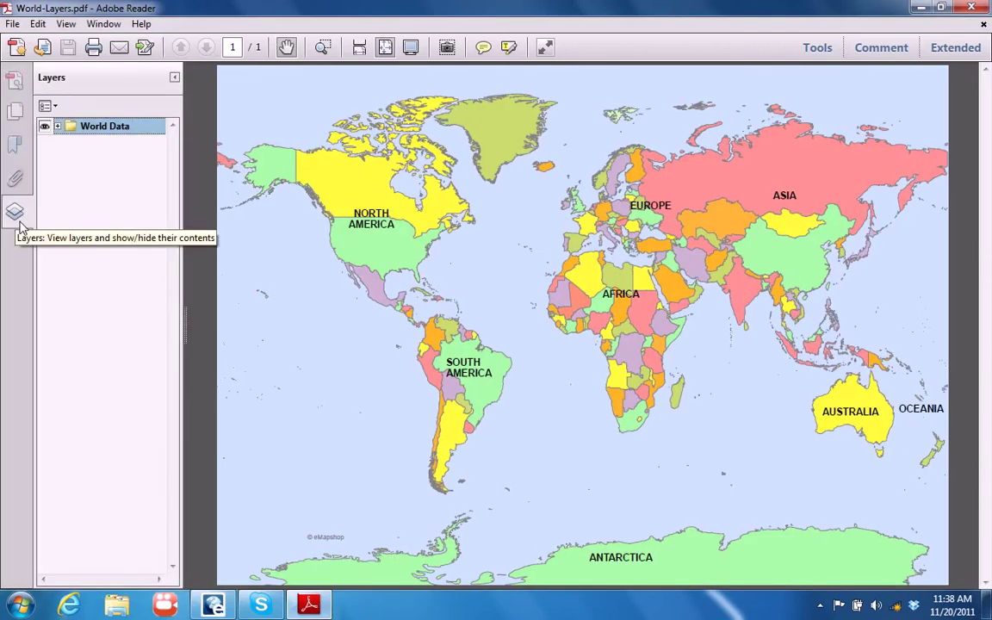
click(57, 126)
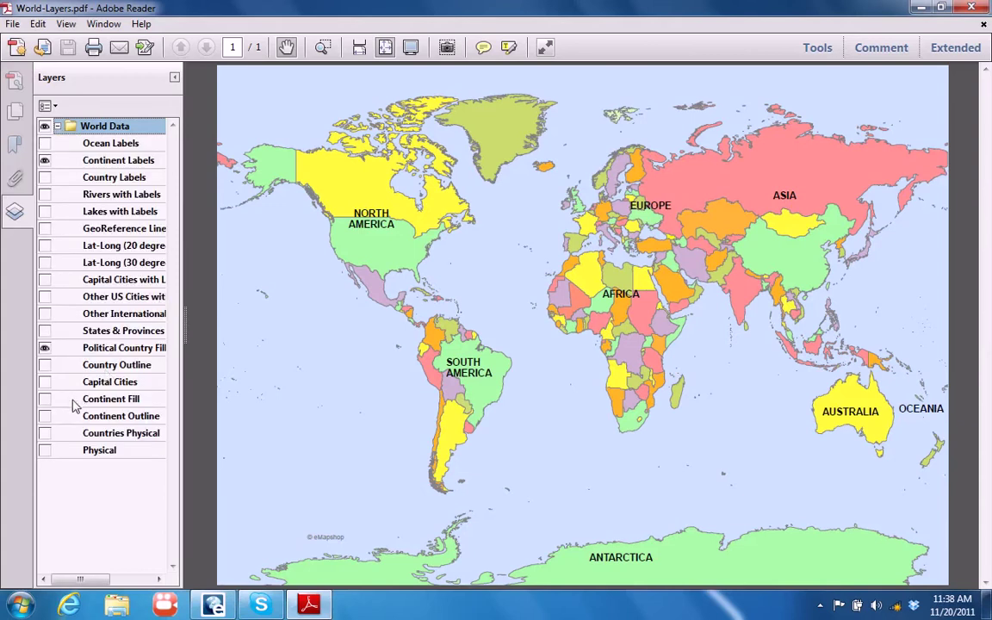
click(45, 227)
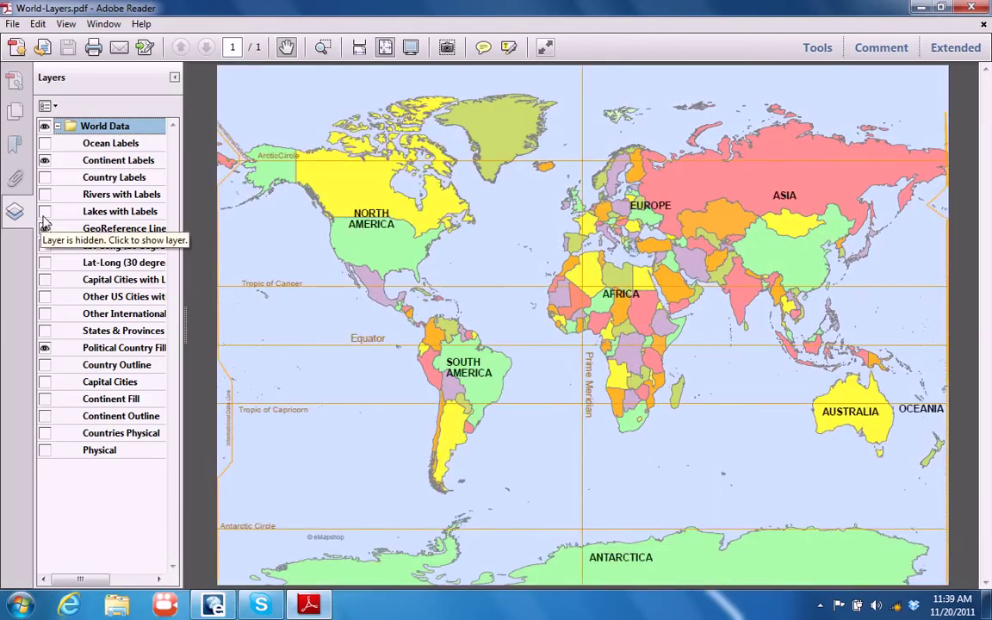
click(44, 143)
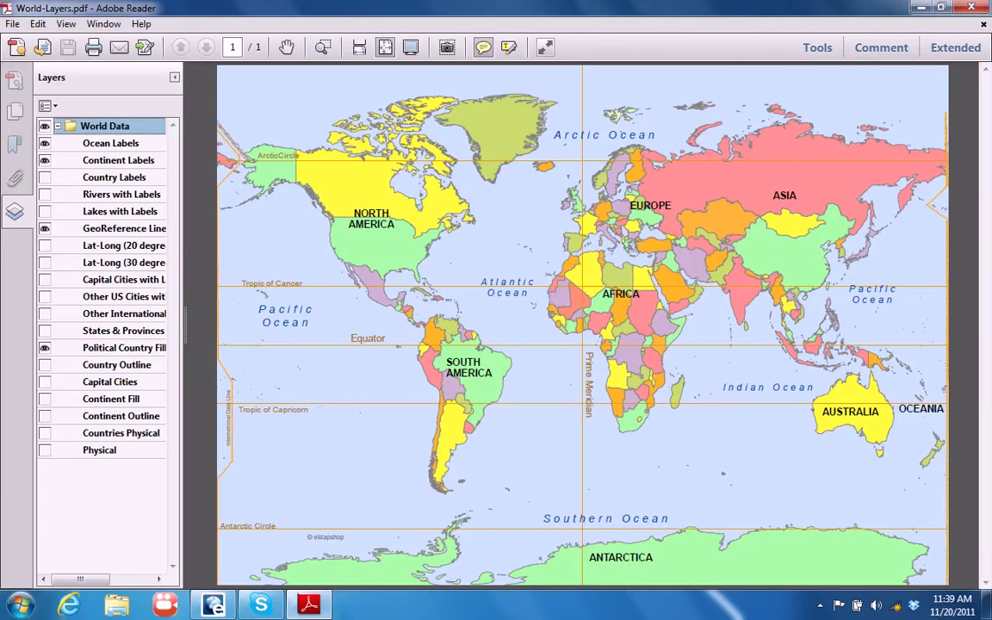
Circle the ocean labels in red with the Pencil drawing markup
click(885, 52)
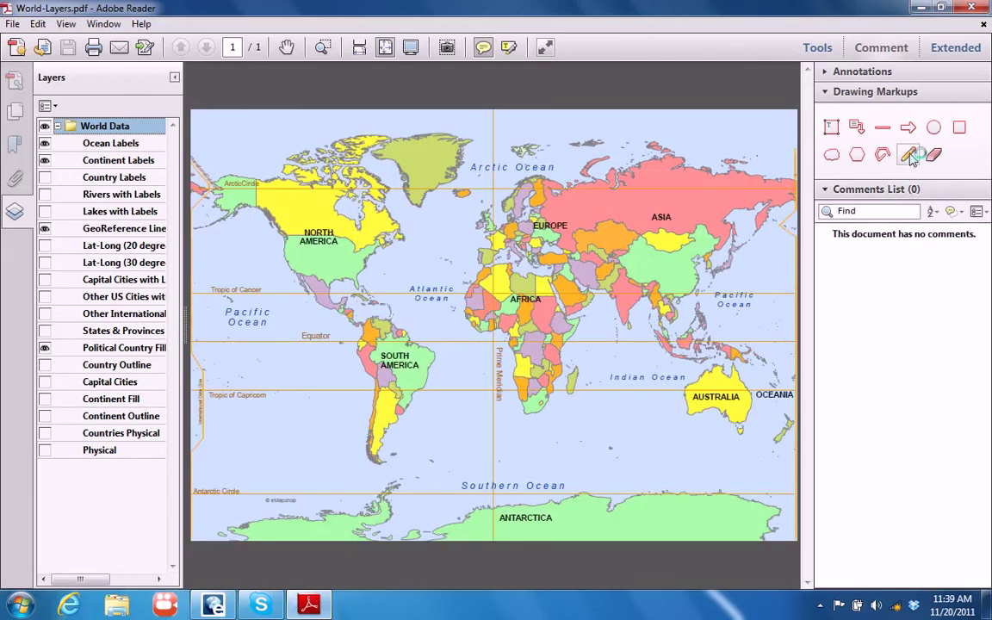
click(907, 156)
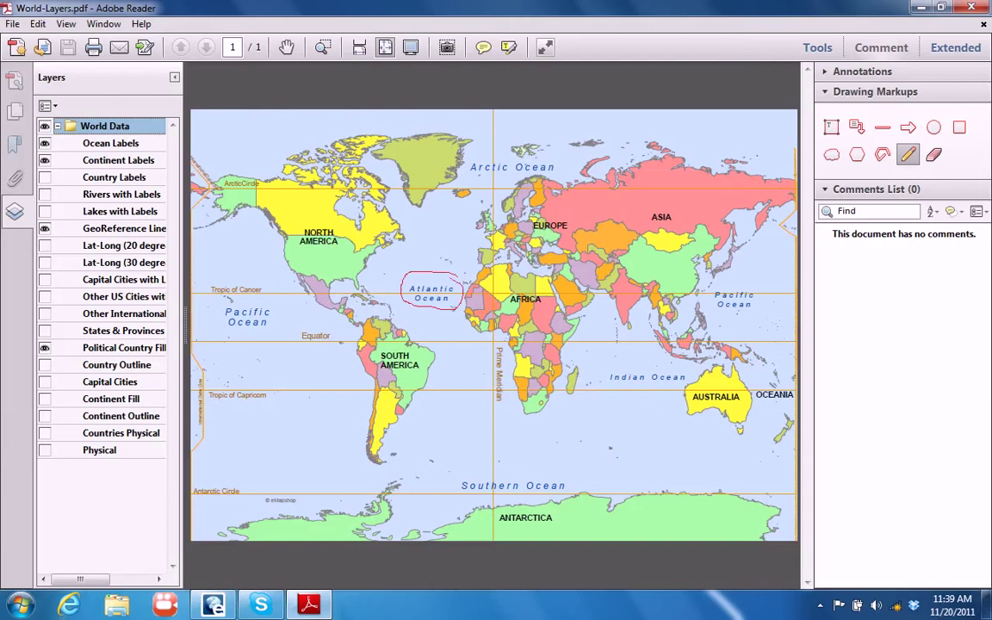
drag(685, 372, 691, 376)
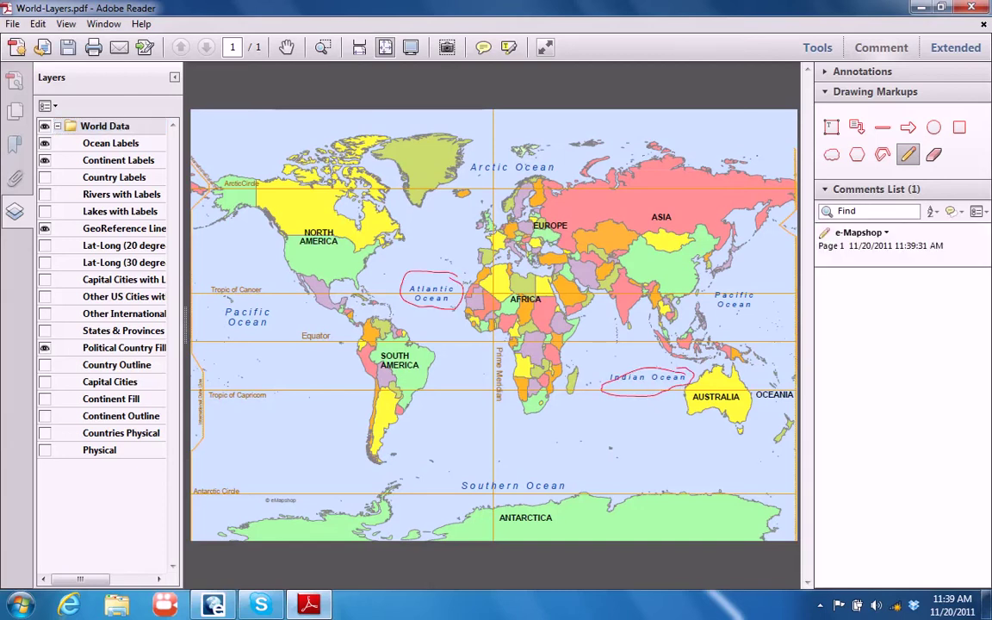
mouse_move(215, 306)
mouse_down()
mouse_move(269, 308)
mouse_move(215, 306)
mouse_up()
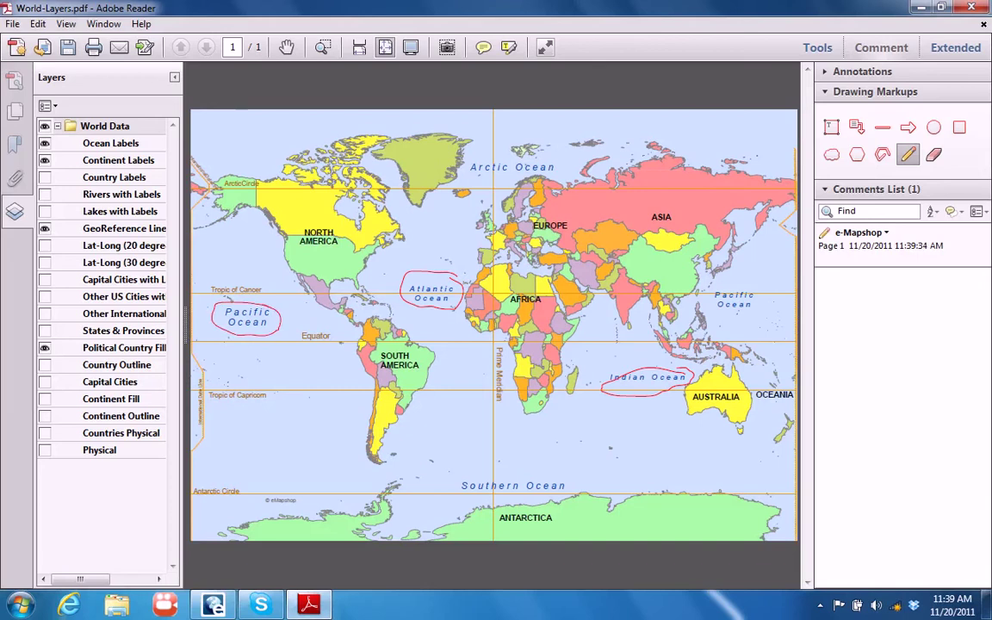
Highlight the Southern Ocean label, then close the marked-up world map
click(508, 47)
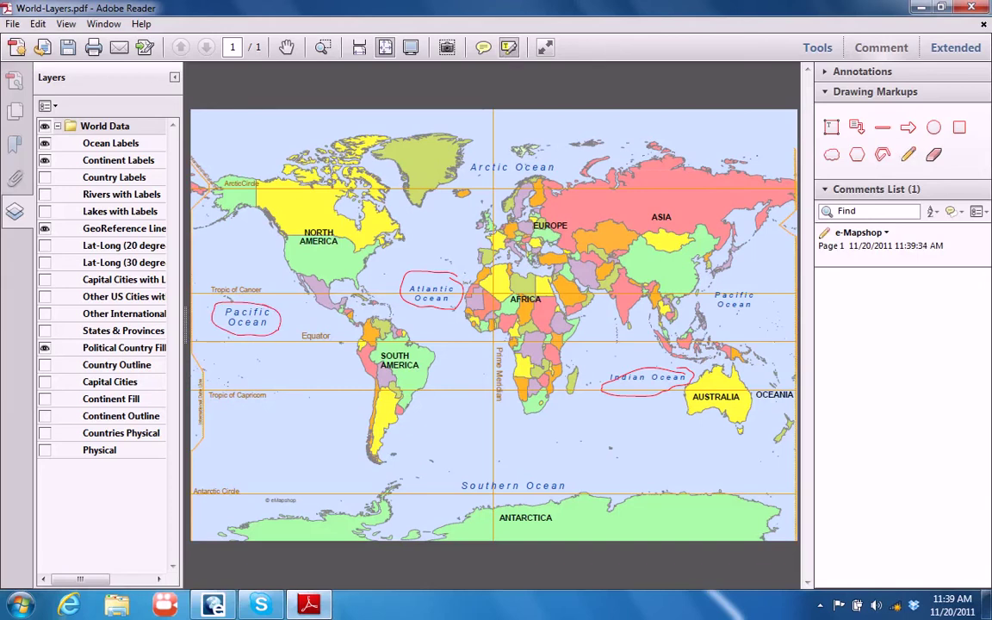
drag(462, 486, 565, 485)
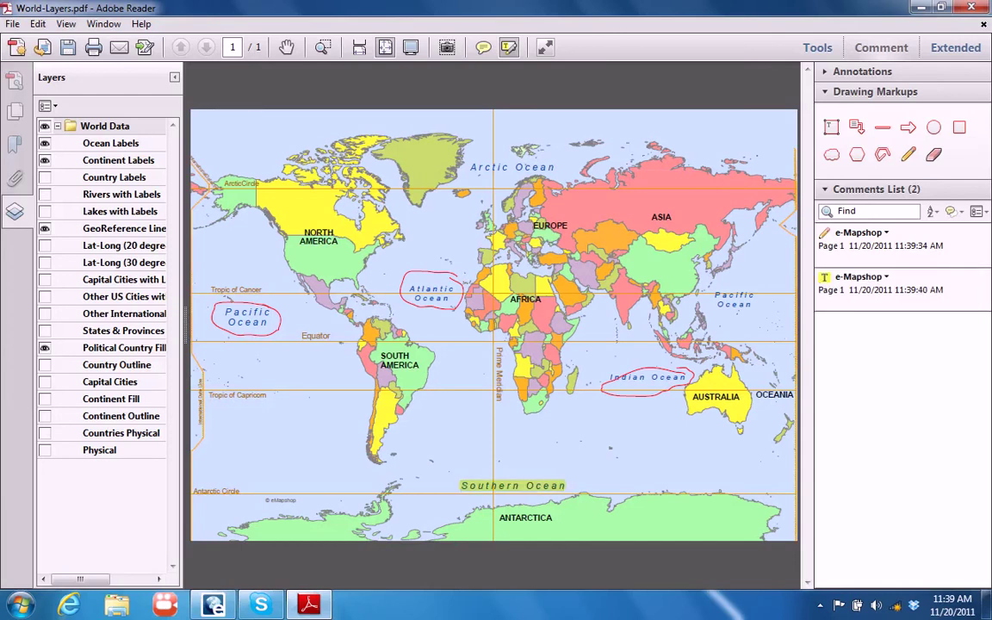
click(973, 6)
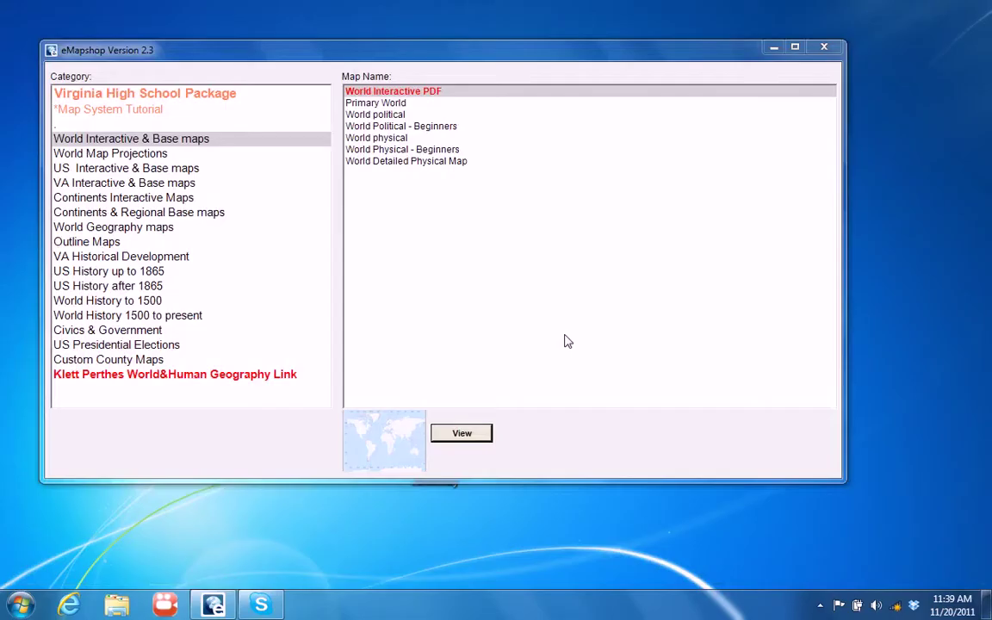
Launch the Klett-Perthes Digital World Atlas from the Klett Perthes category
click(94, 379)
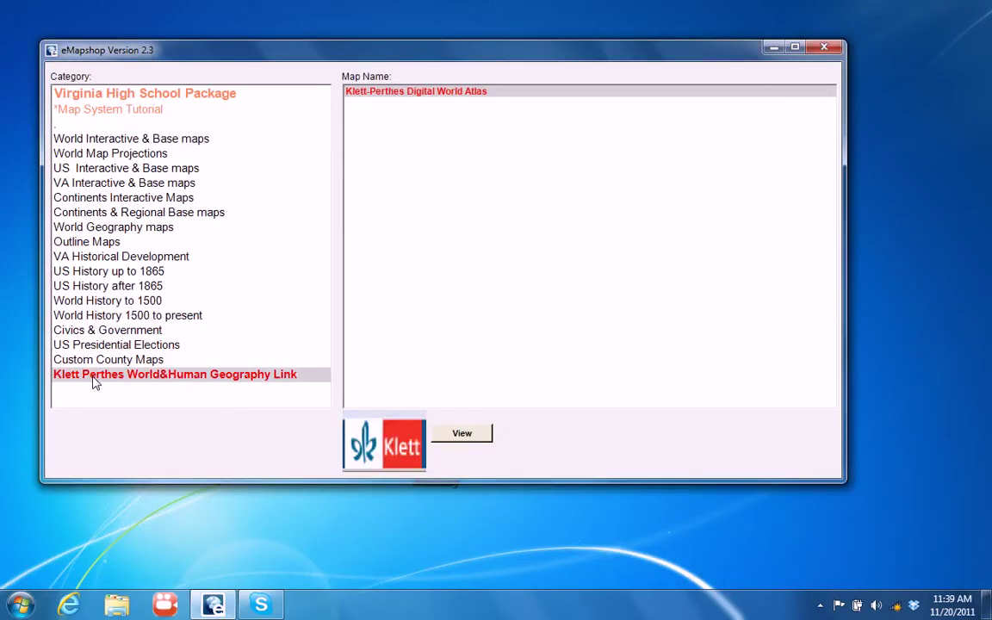
click(463, 434)
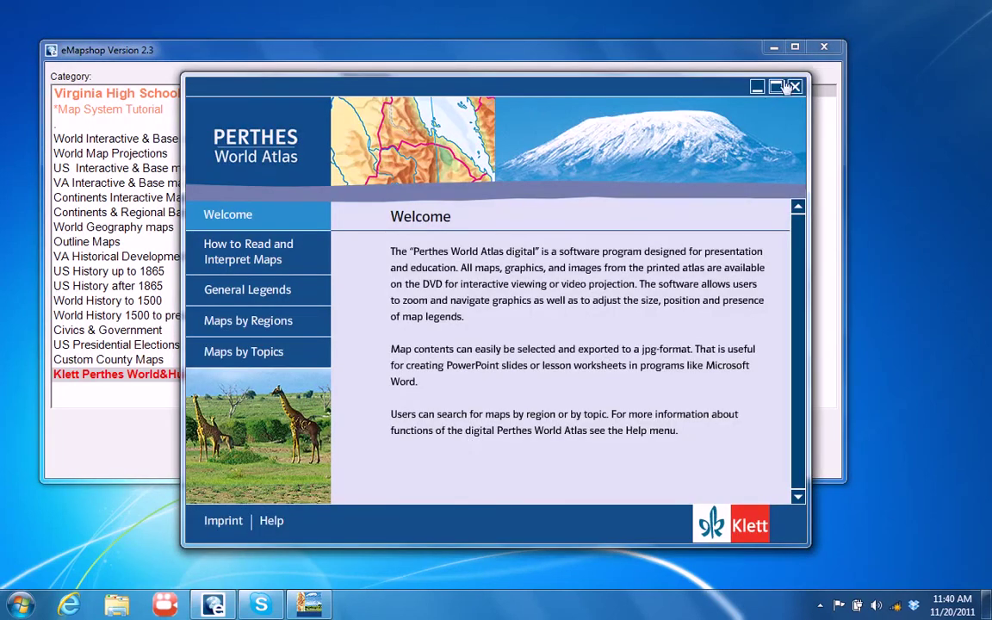
Maximize the atlas and view The World's Plate Tectonics map, then close it
click(776, 87)
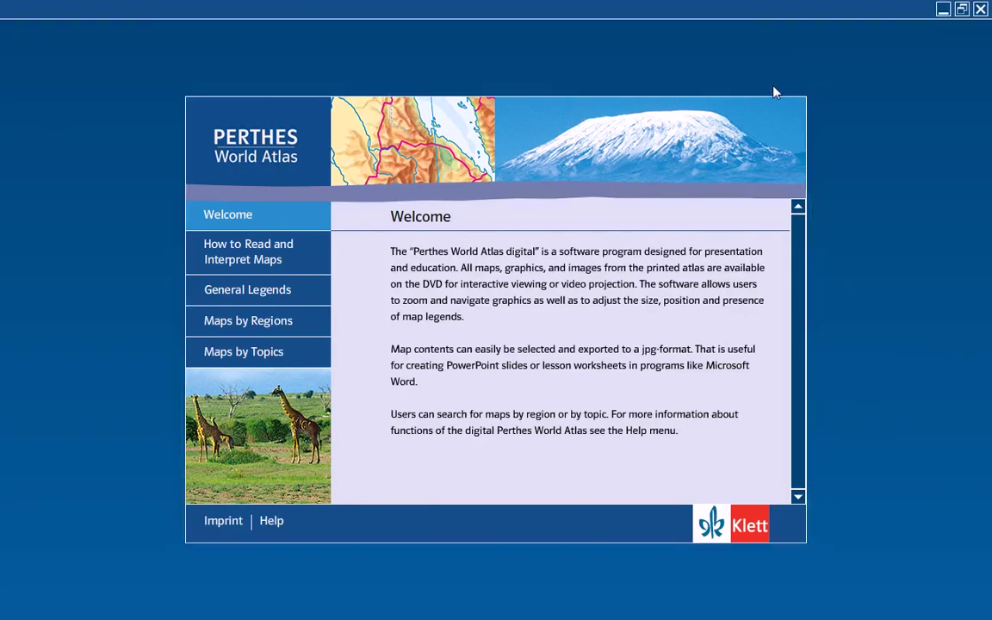
click(260, 326)
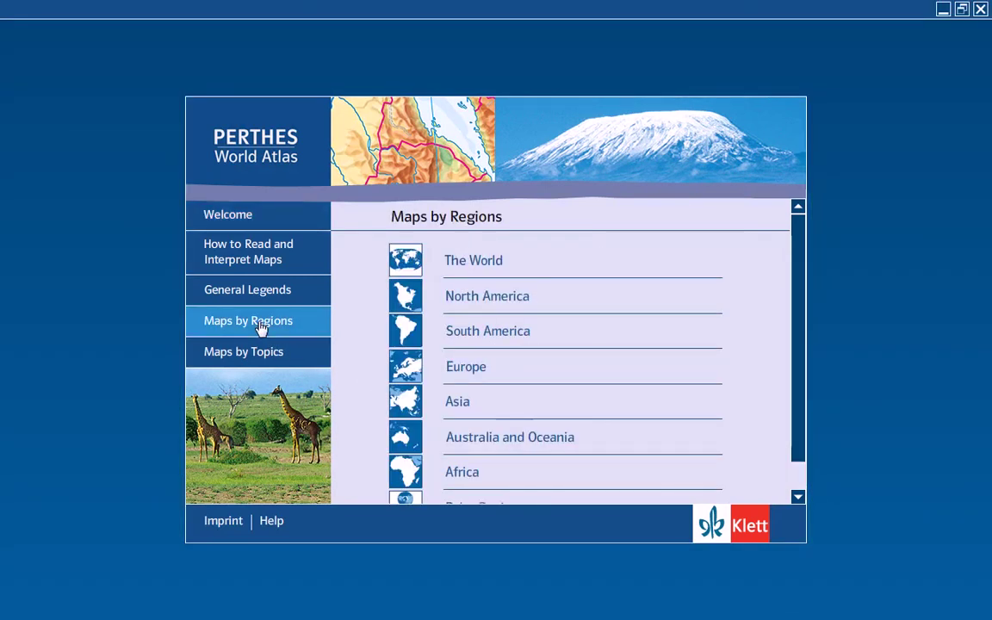
click(465, 259)
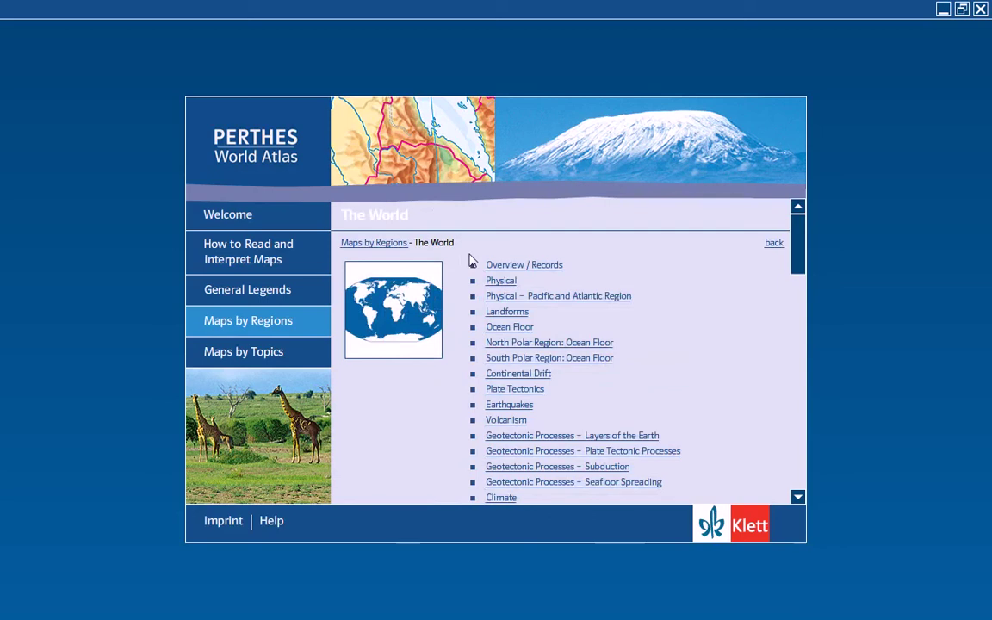
click(516, 391)
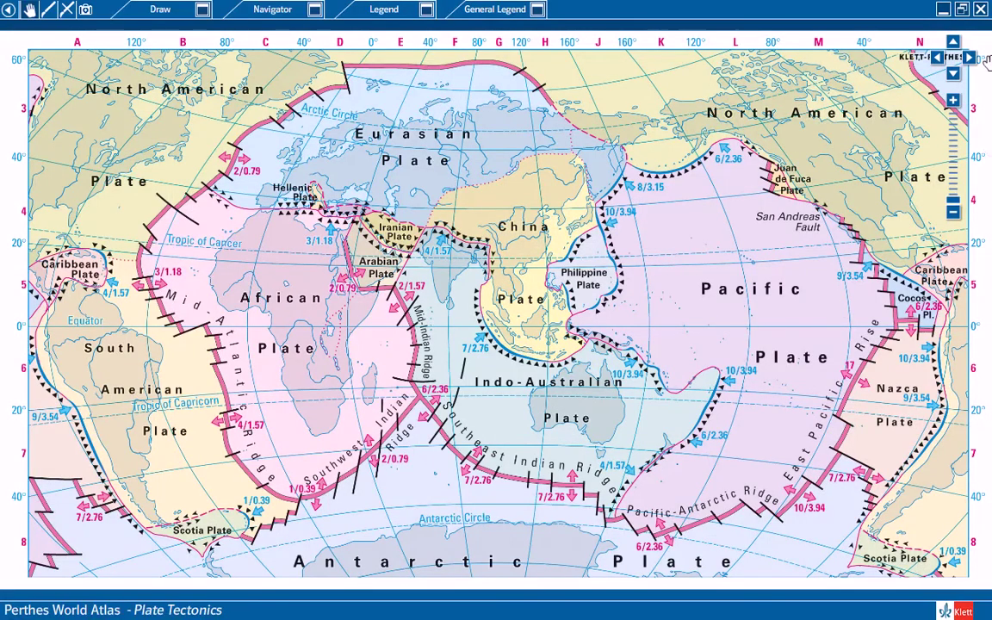
click(983, 10)
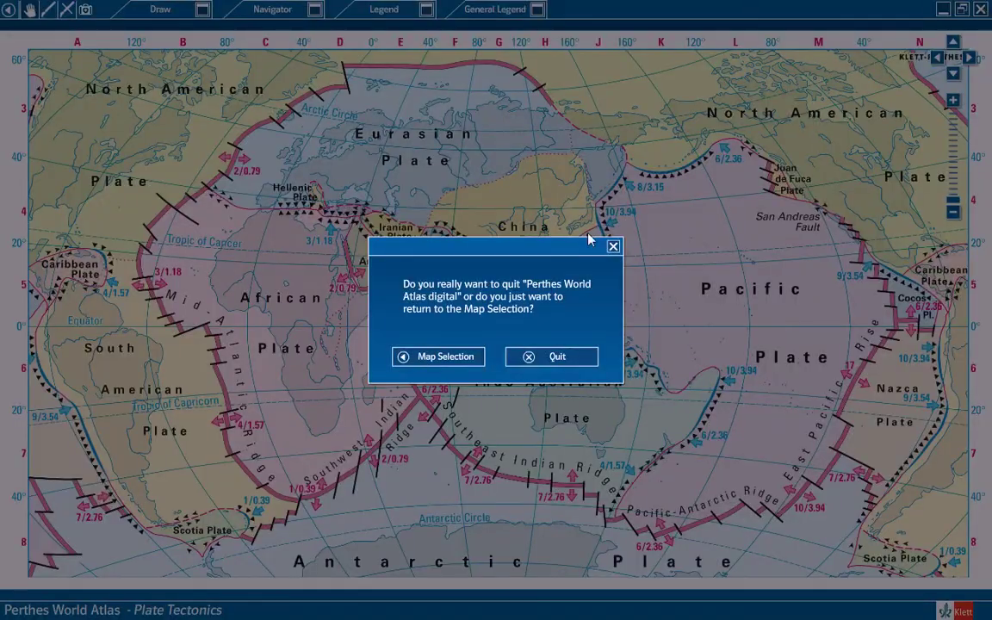
Return to the world map selection and view the Earthquakes map, then close it
click(438, 357)
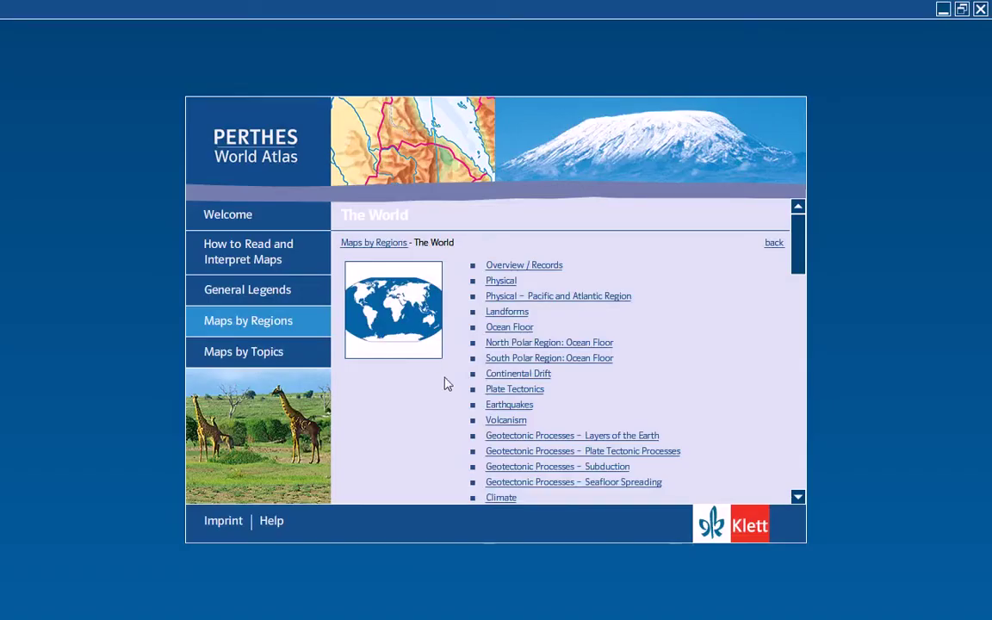
click(504, 406)
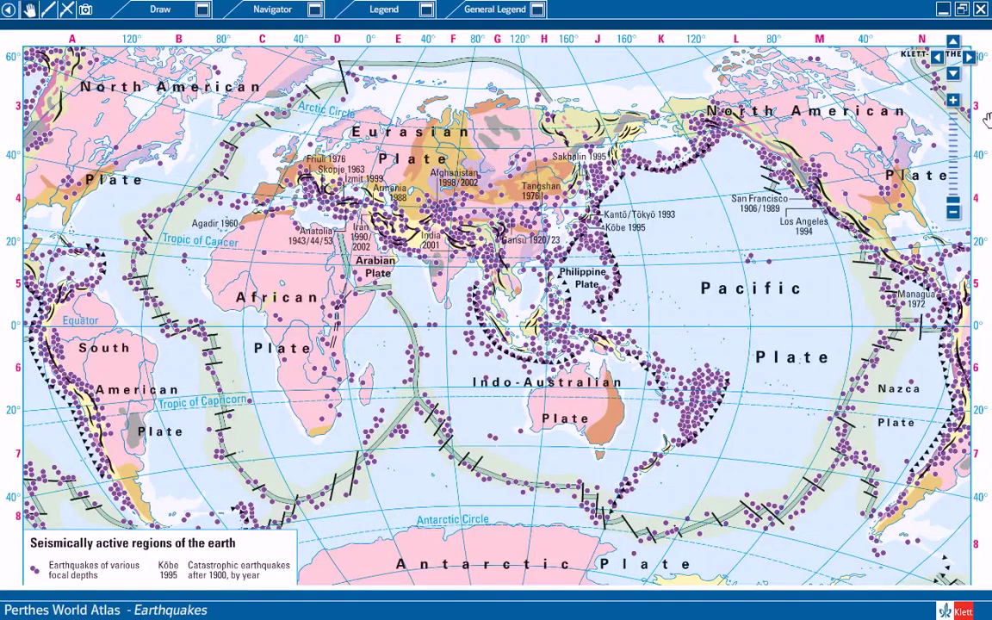
click(980, 9)
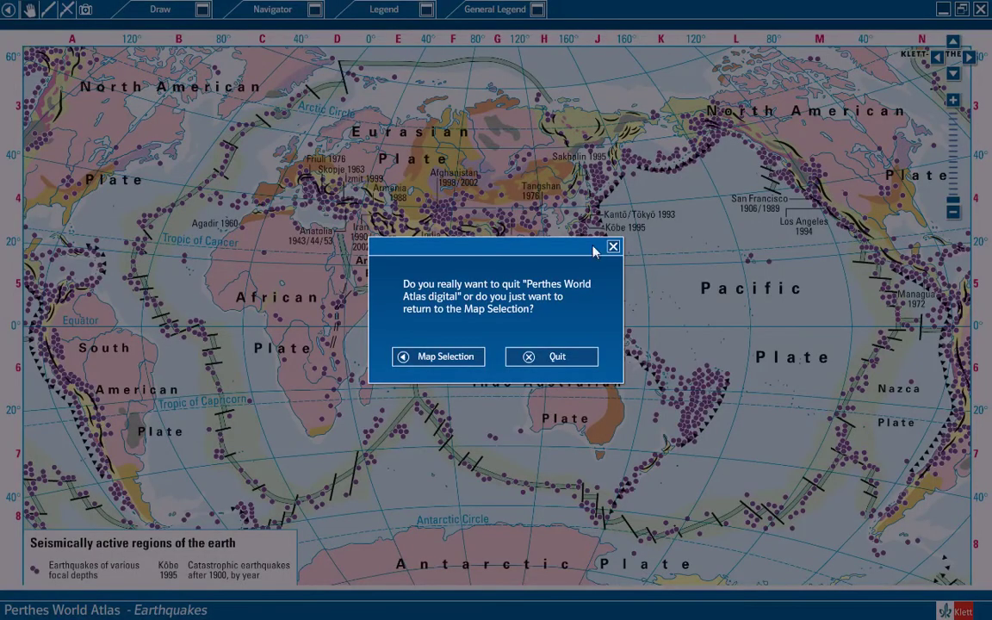
Open the Italy map from the Europe maps under Maps by Regions
click(429, 363)
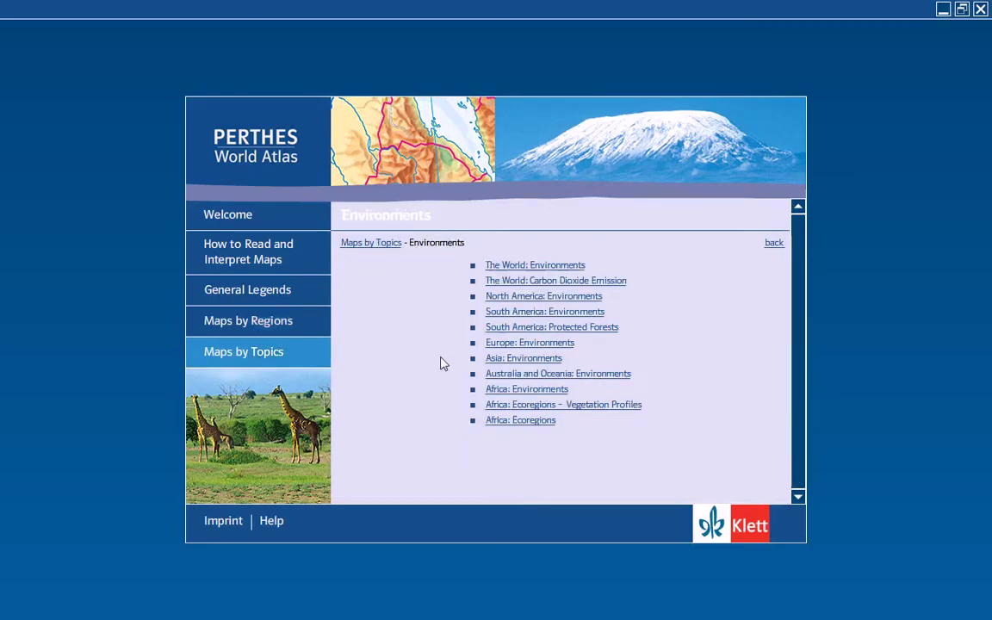
click(276, 328)
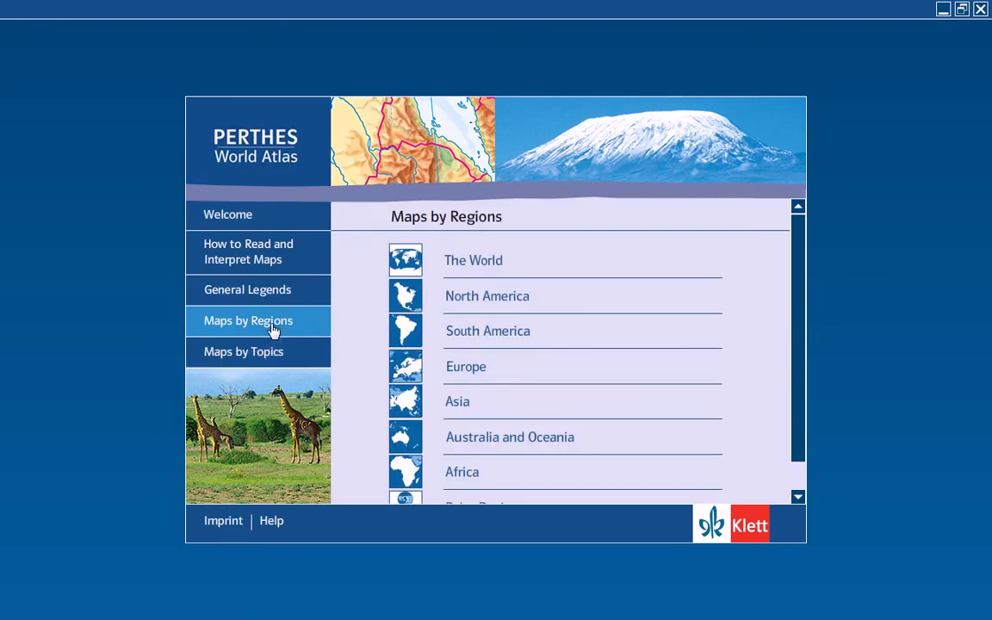
click(400, 369)
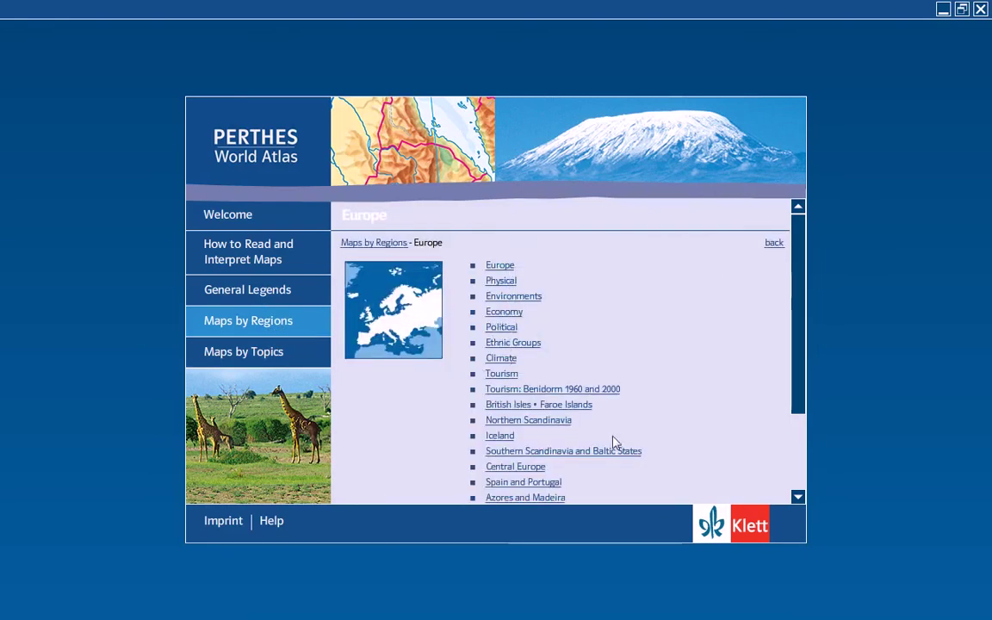
drag(797, 271, 810, 344)
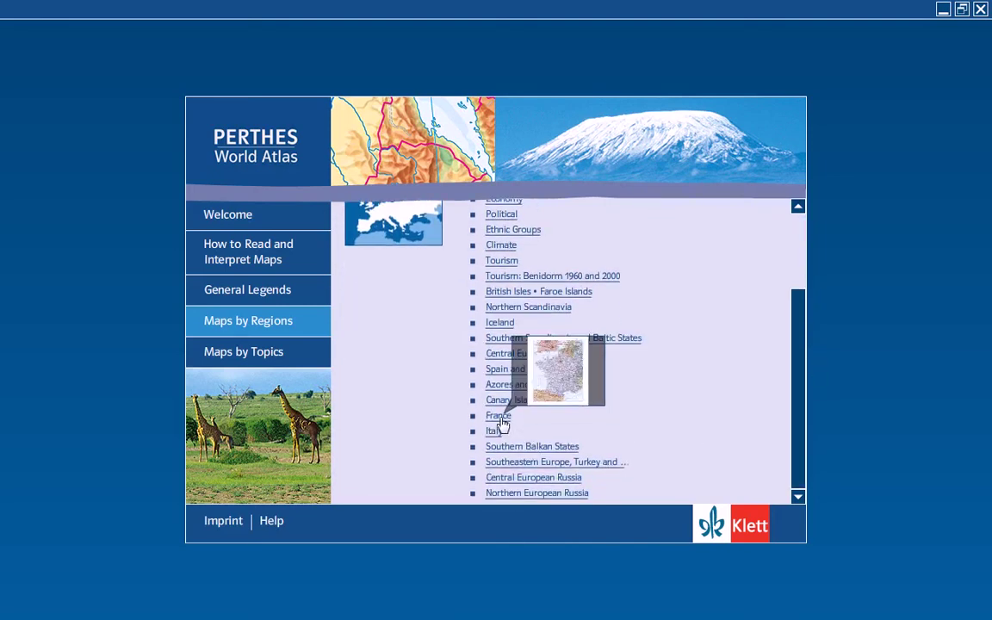
click(496, 431)
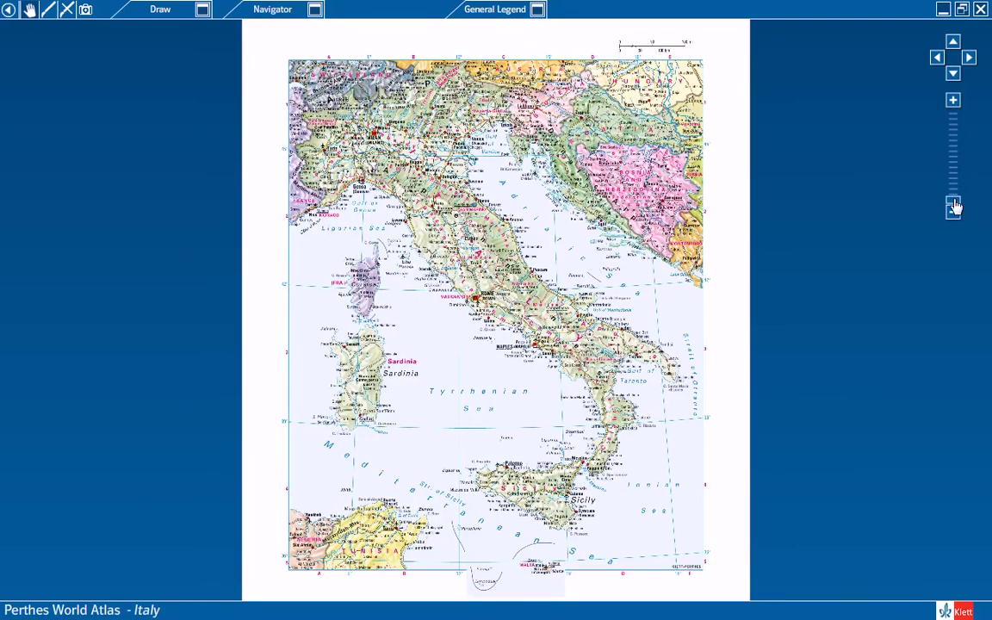
Zoom in and pan to northern Italy showing Milan and Venice, then close the map
mouse_move(954, 204)
mouse_down()
mouse_move(953, 144)
mouse_move(953, 153)
mouse_up()
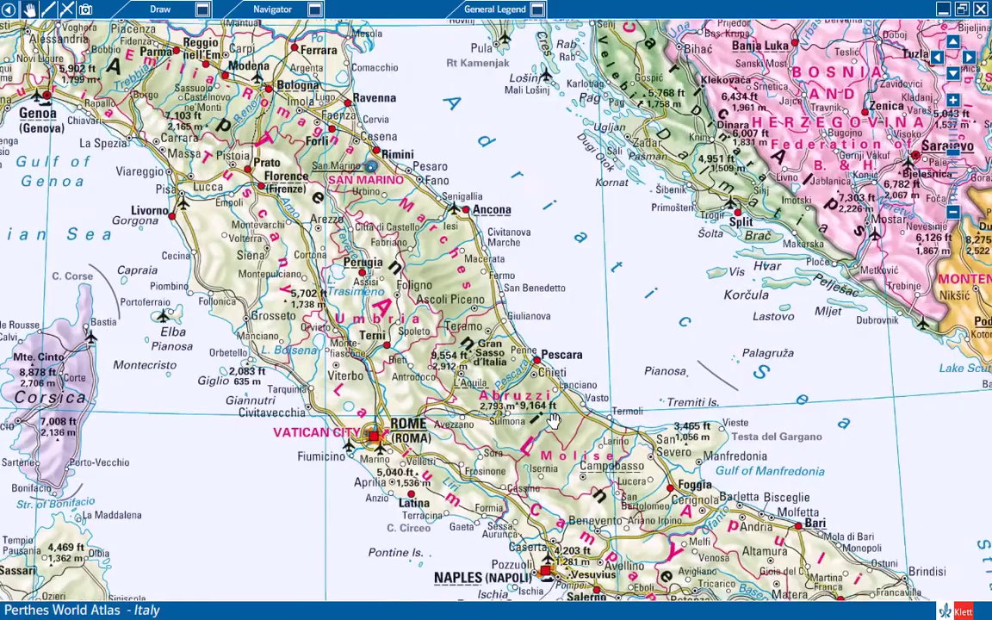
drag(554, 419, 672, 538)
mouse_move(223, 285)
mouse_down()
mouse_move(309, 340)
mouse_move(300, 346)
mouse_up()
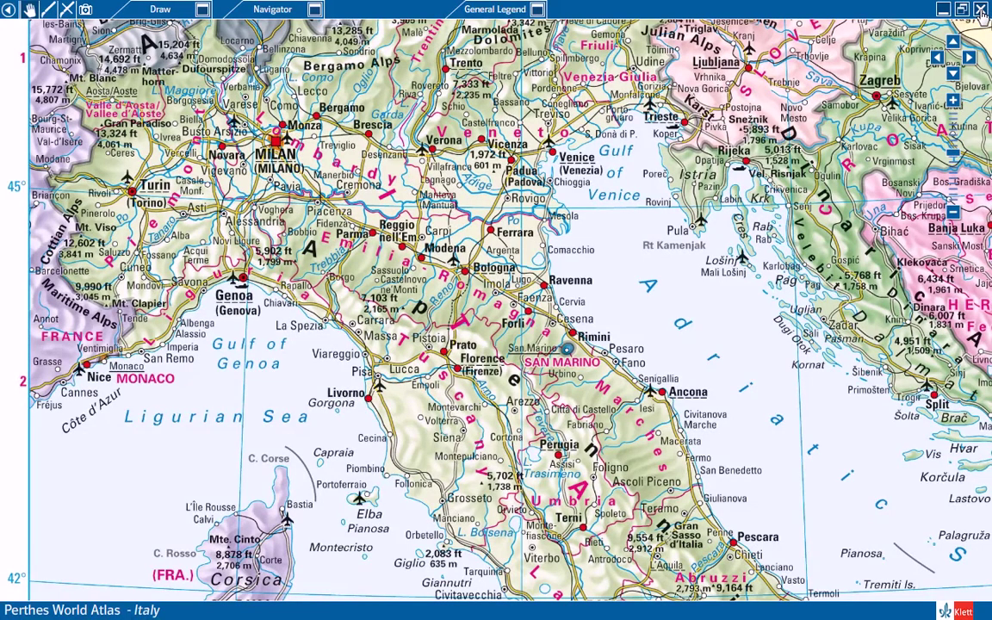
click(981, 10)
Return to the Europe map selection list
click(412, 359)
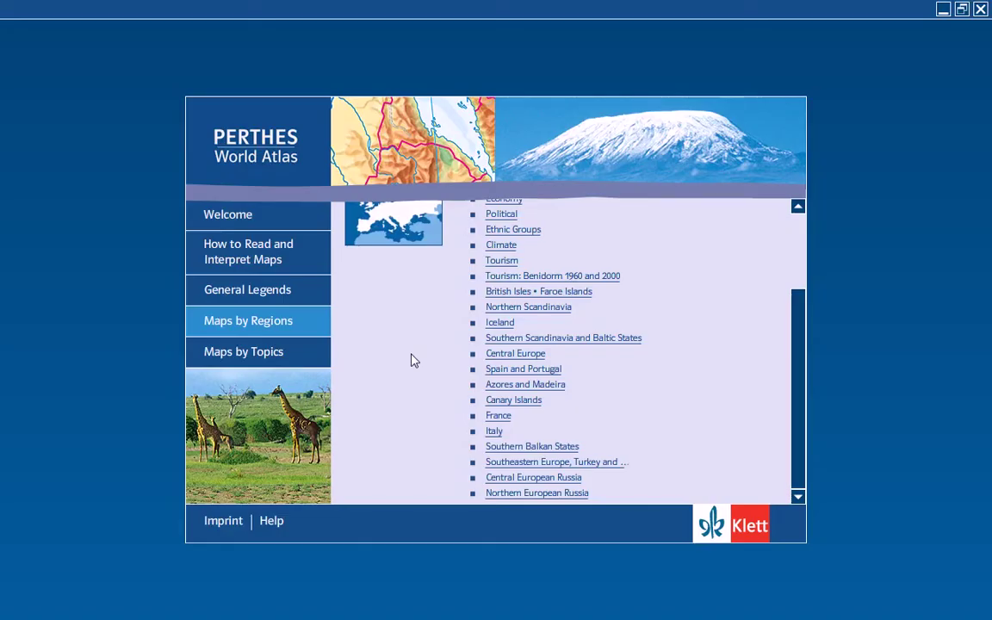